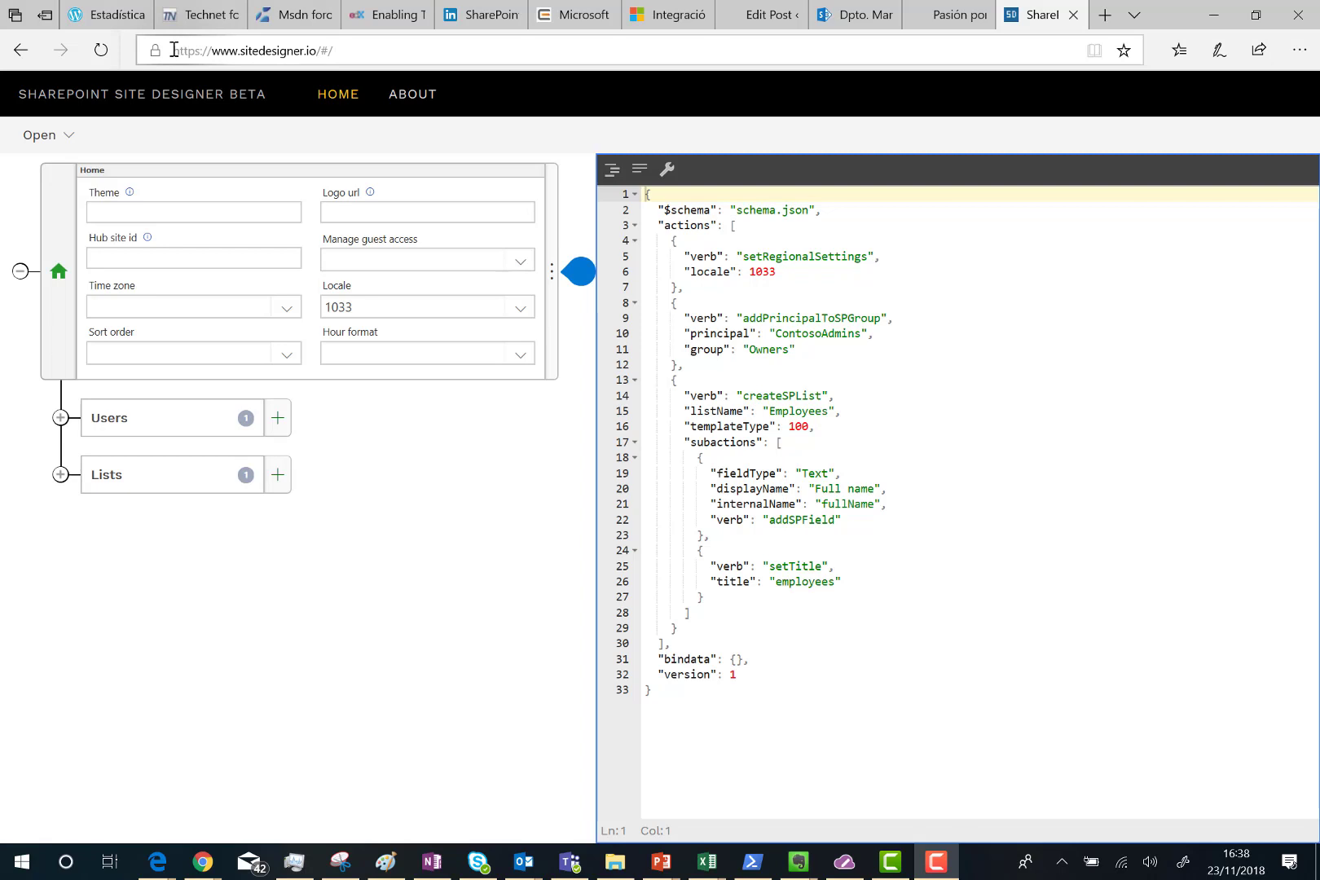
# Visit the designer's About page, then return to the designer home page.
pyautogui.click(173, 49)
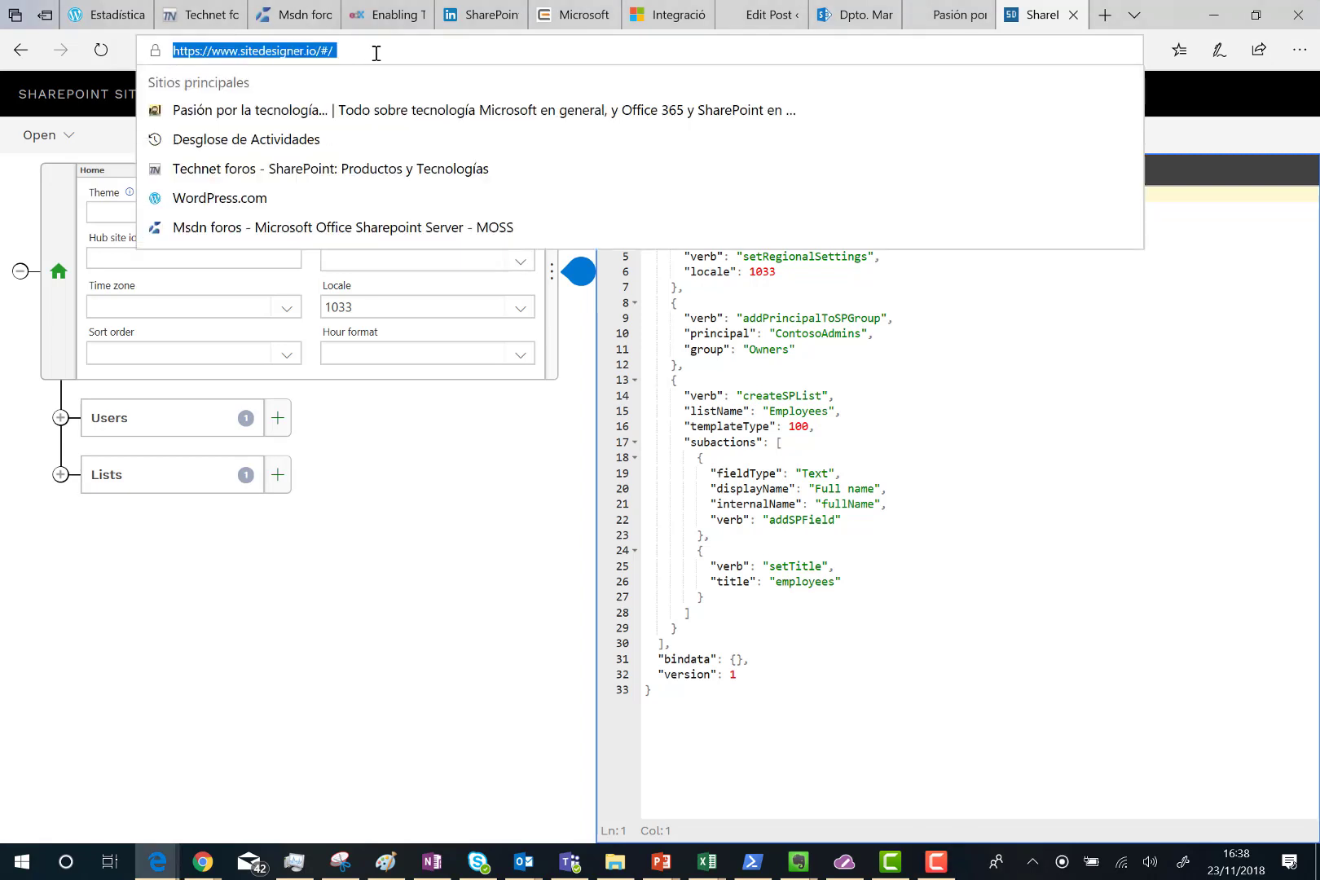
pyautogui.click(478, 530)
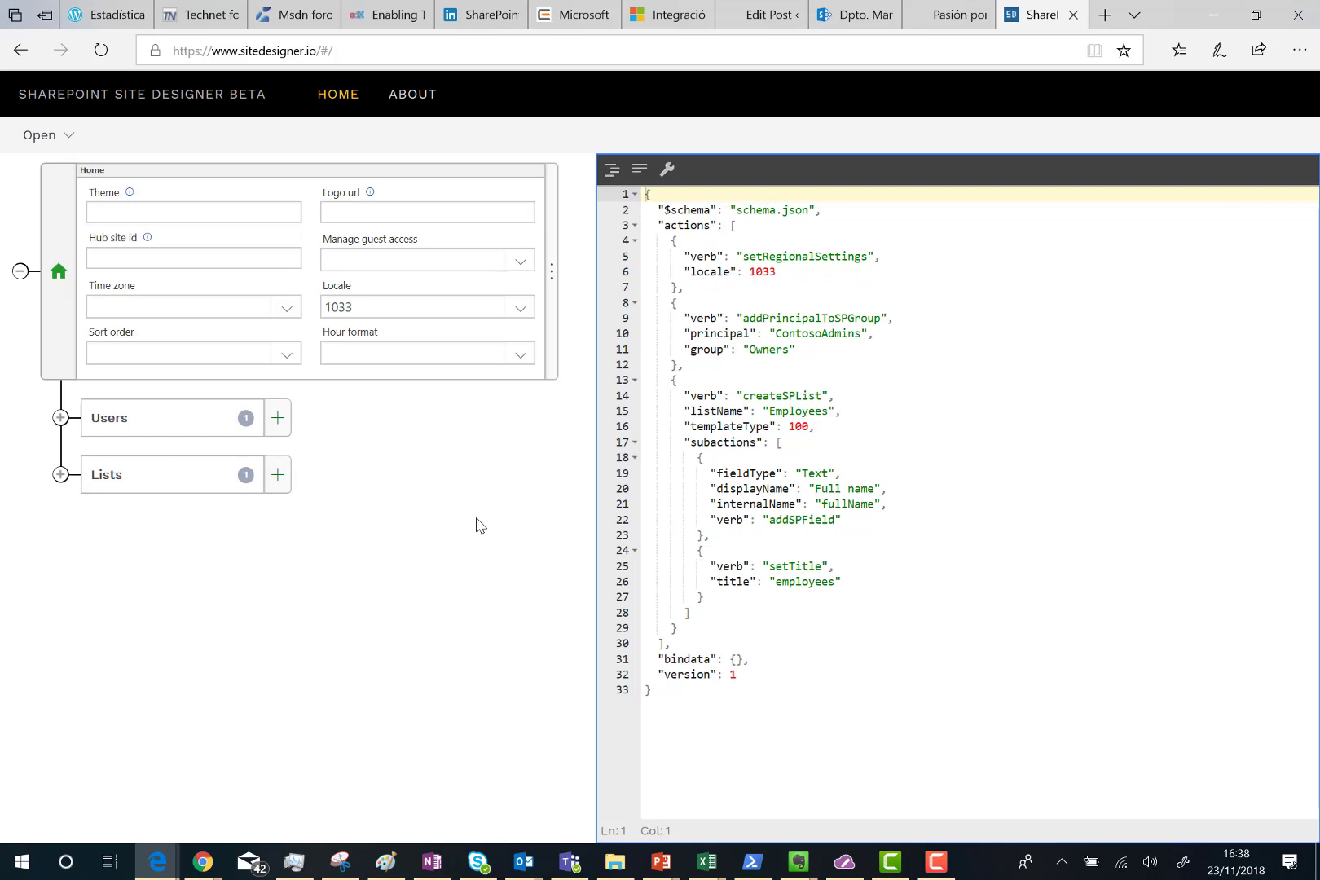
pyautogui.click(413, 99)
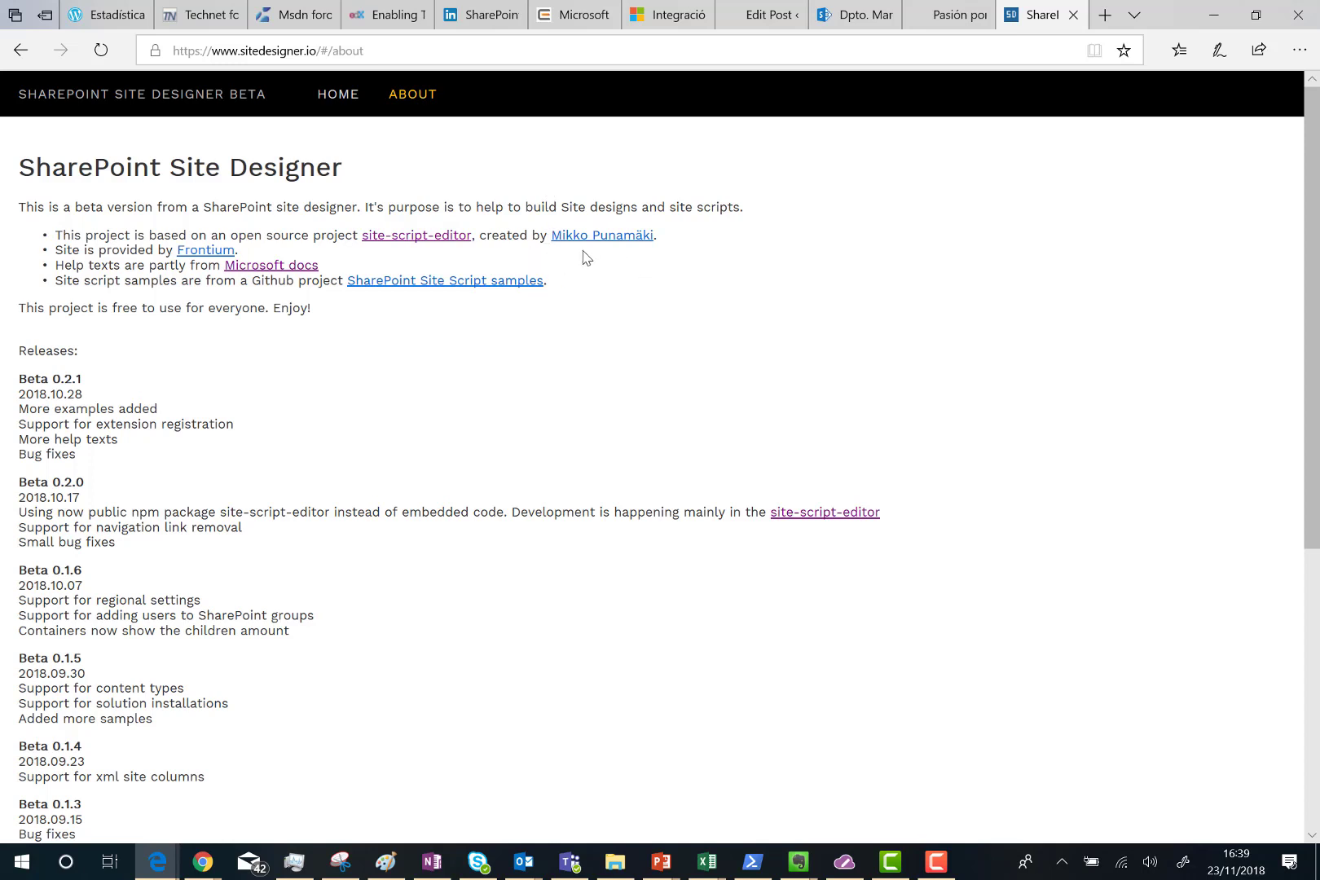
pyautogui.click(346, 101)
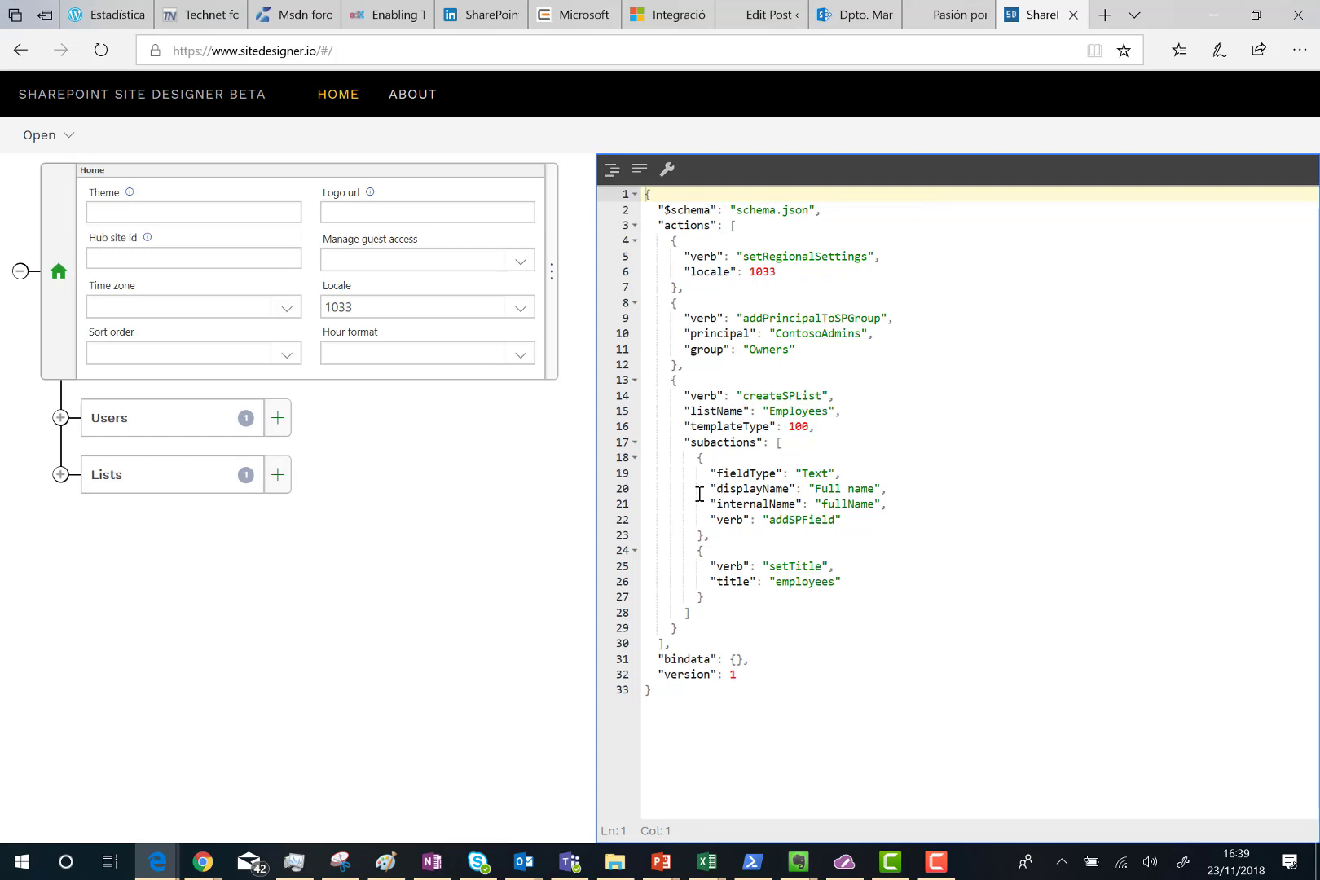
# Delete all of the sample site script JSON from the code editor.
pyautogui.moveTo(672, 690); pyautogui.dragTo(633, 202)
pyautogui.press('Delete')
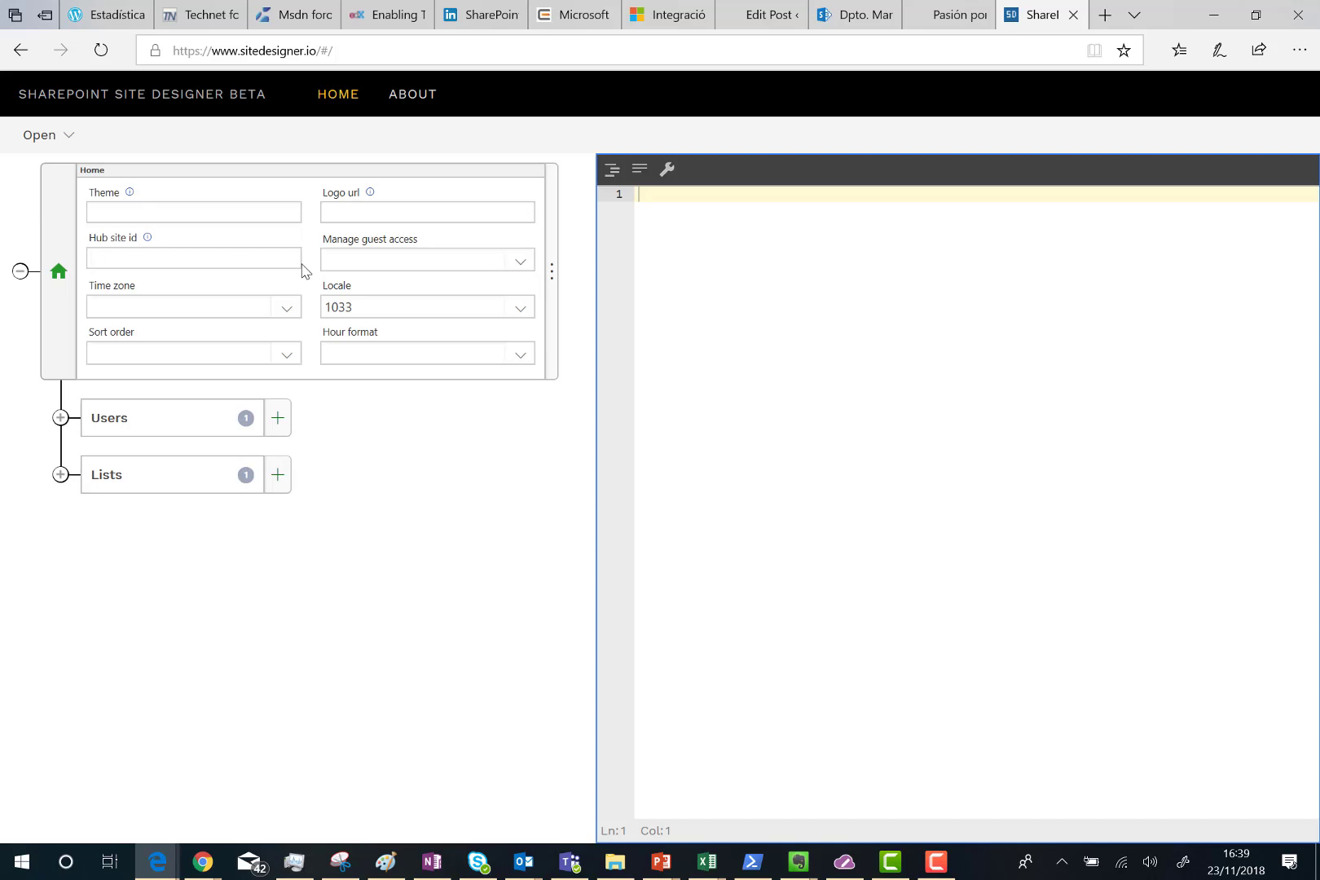
pyautogui.click(522, 263)
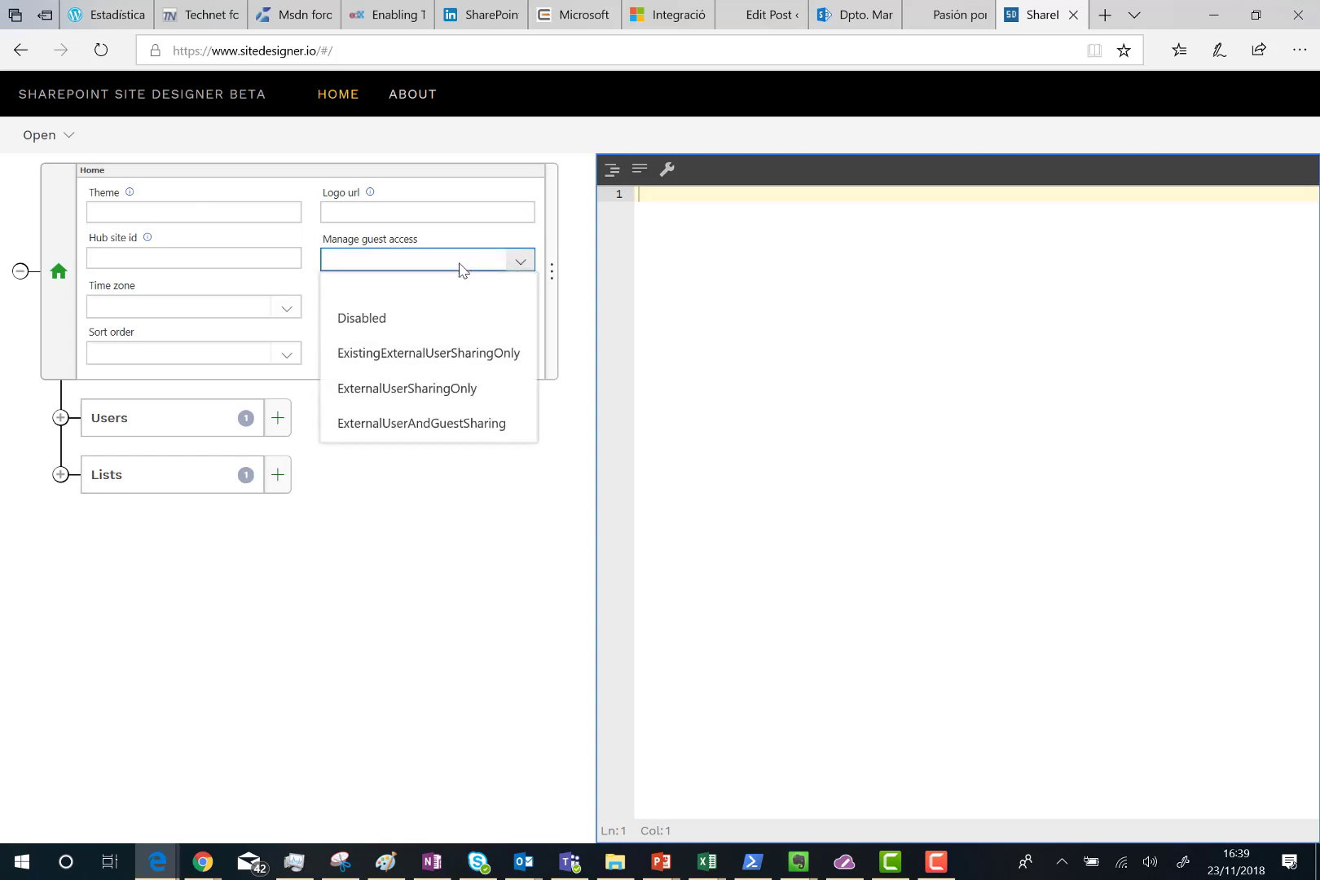
# Set guest sharing to ExistingExternalUserSharingOnly and expand the ContosoAdmins owner entry under Users.
pyautogui.click(414, 356)
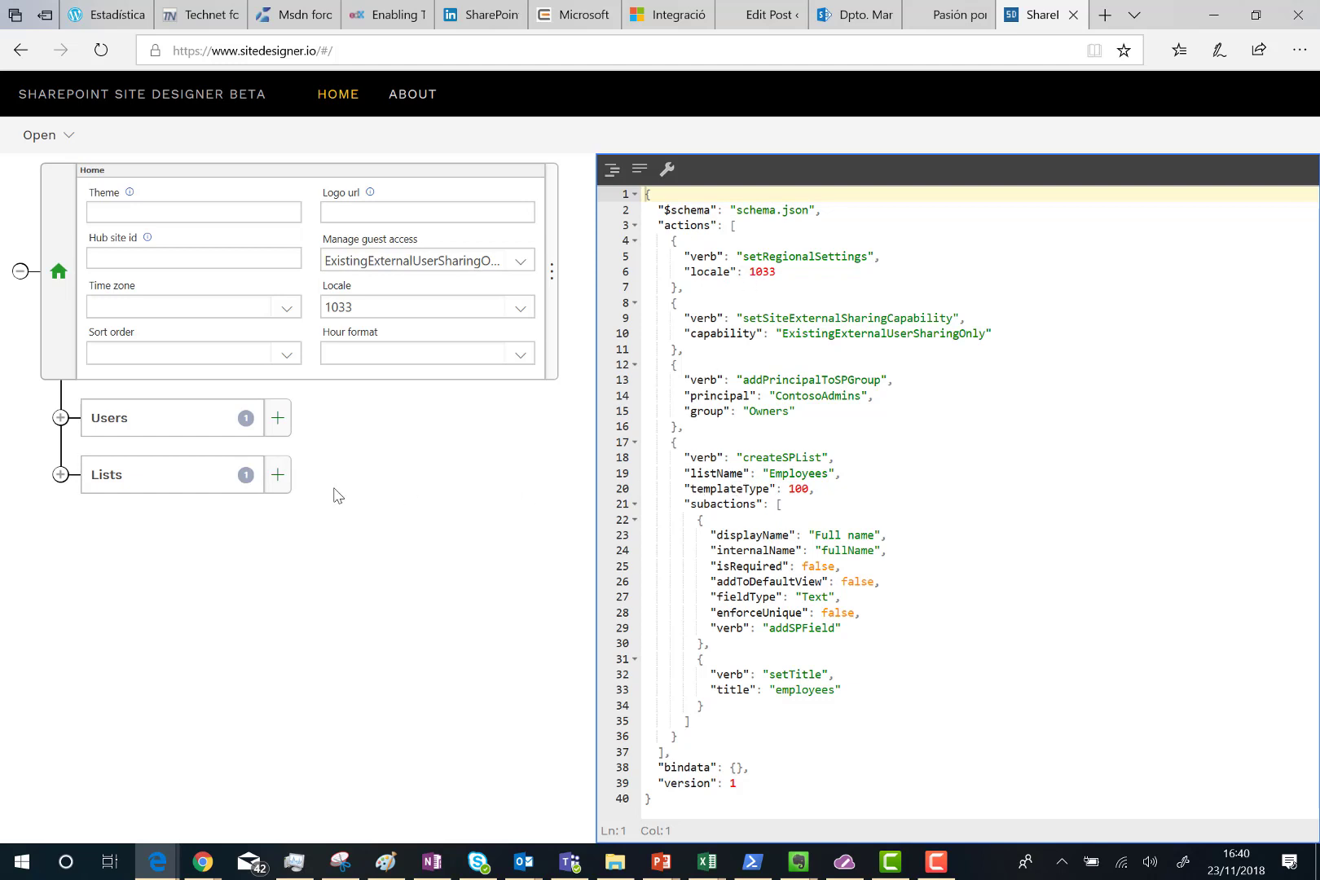
pyautogui.click(60, 418)
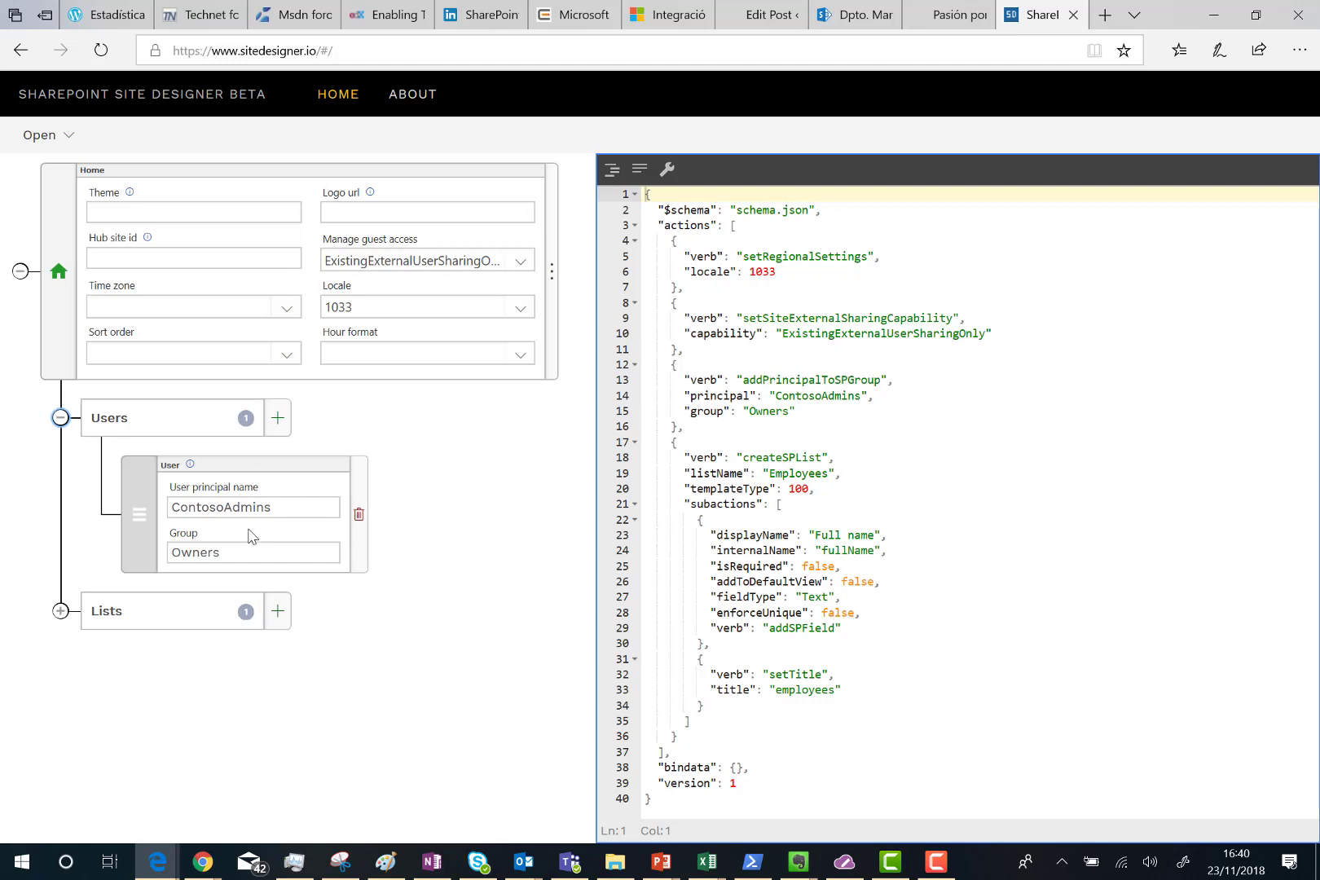
# Turn on Enforce unique and Is required for the Employees list's Full name field.
pyautogui.click(61, 611)
pyautogui.scroll(-3, 505, 448)
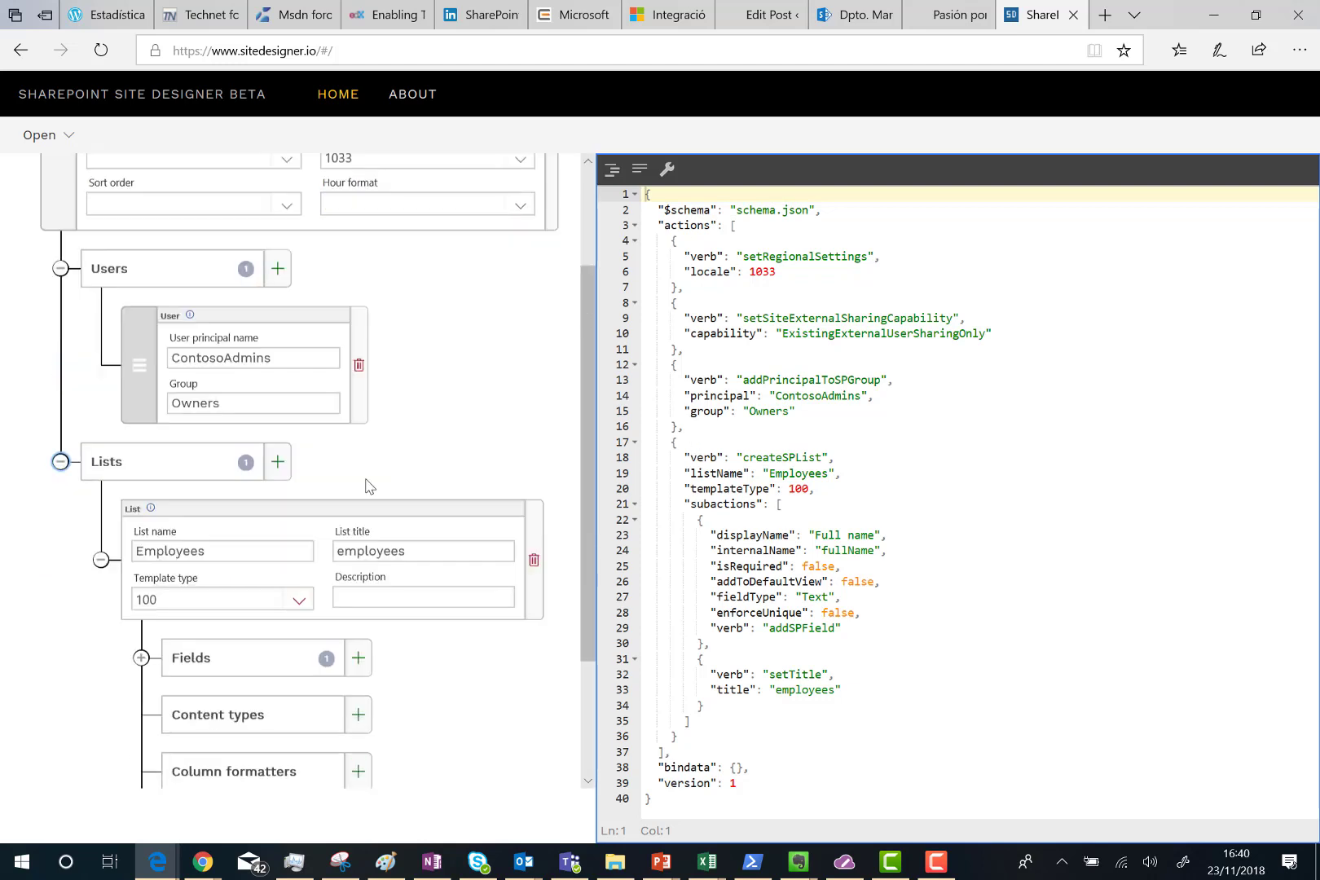
pyautogui.scroll(-1, 366, 486)
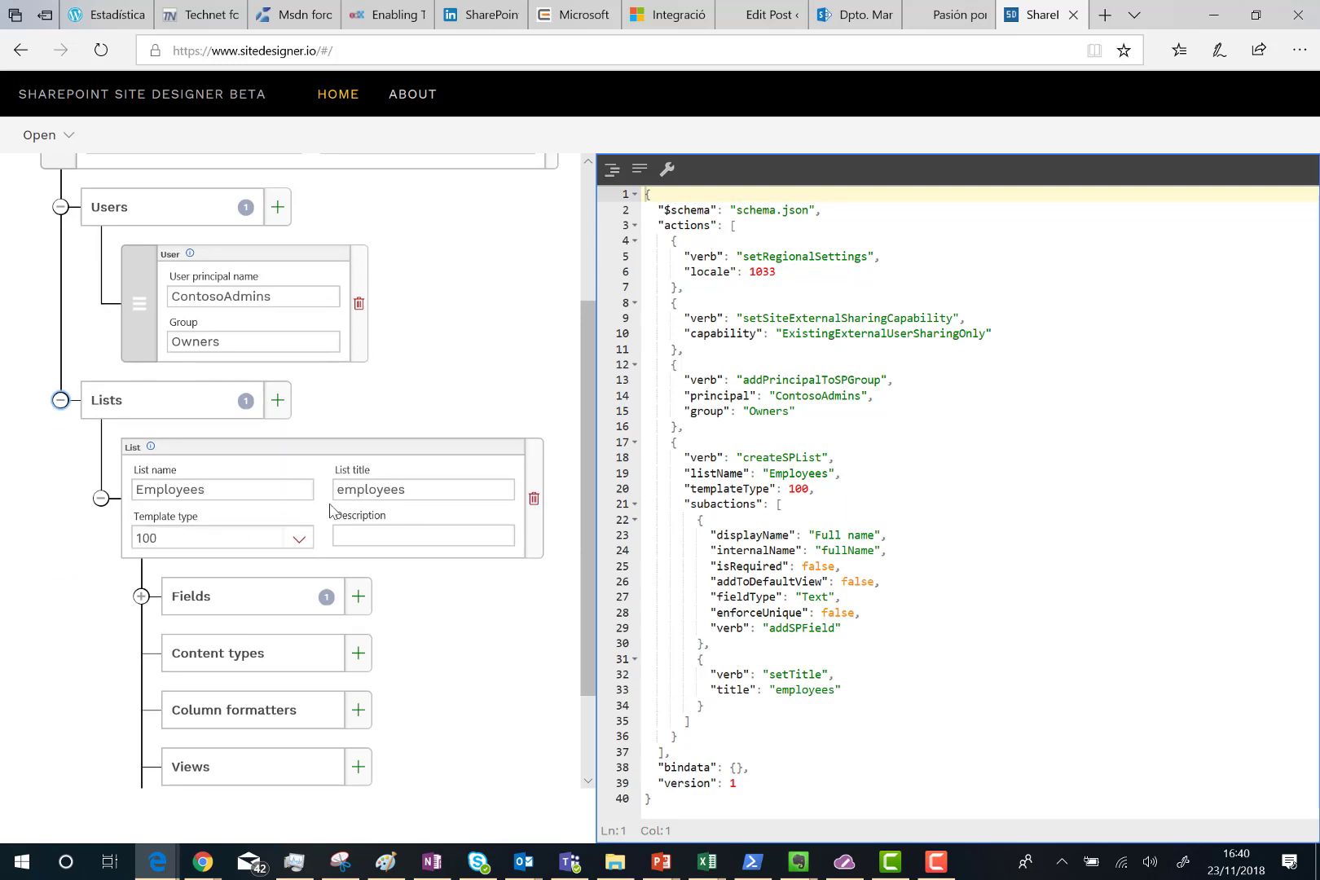
pyautogui.click(140, 599)
pyautogui.scroll(-2, 206, 608)
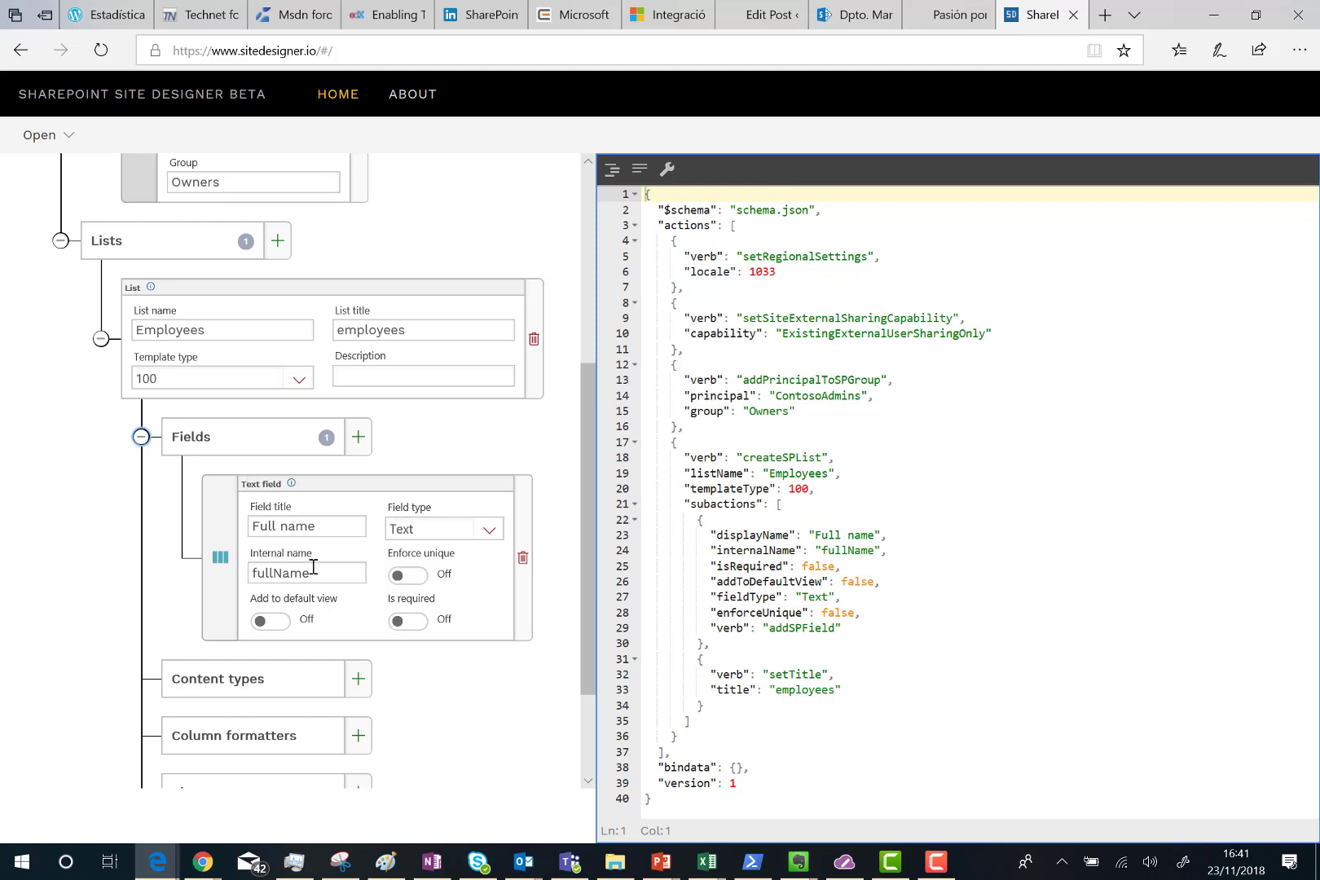
pyautogui.scroll(-2, 358, 554)
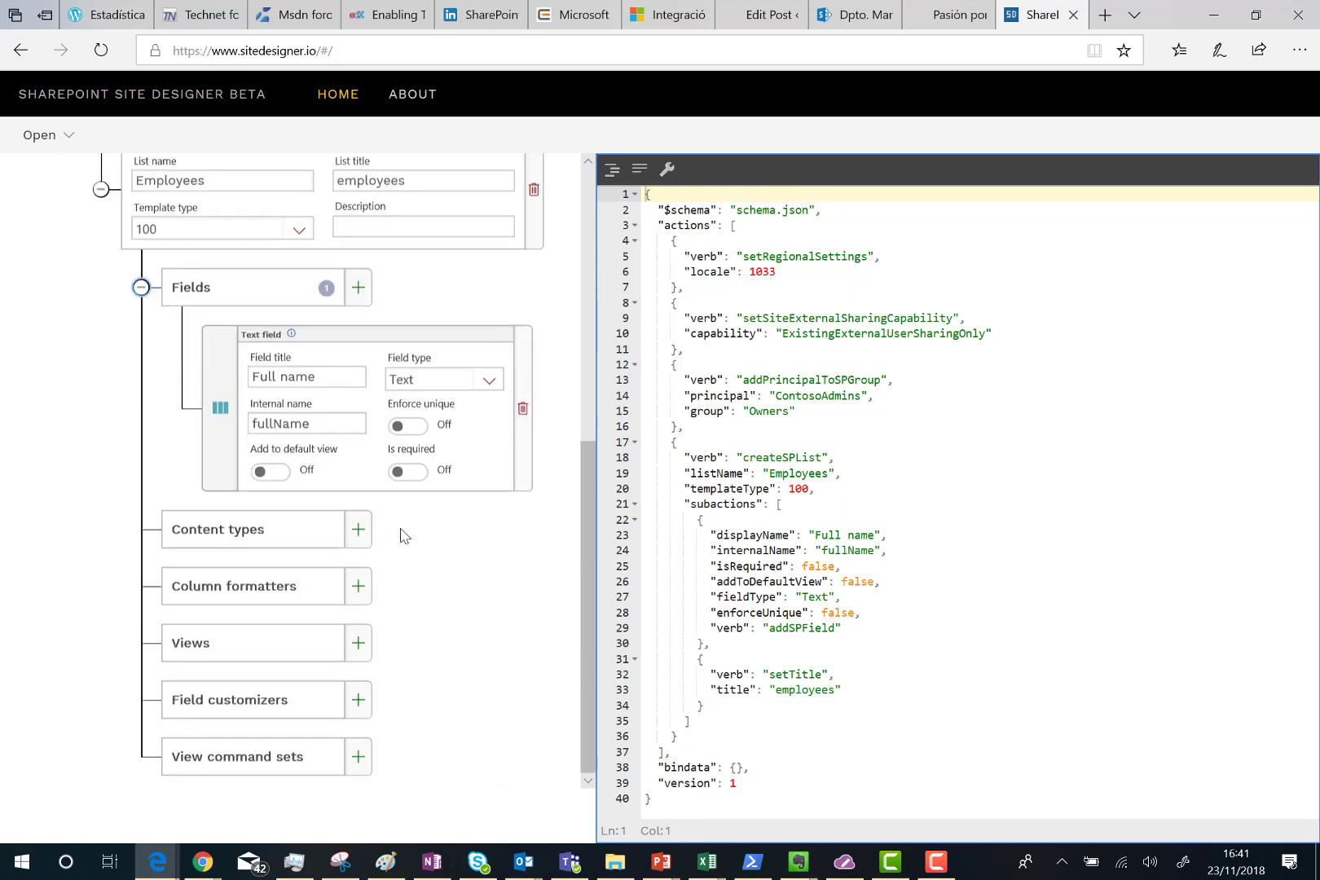
pyautogui.click(411, 427)
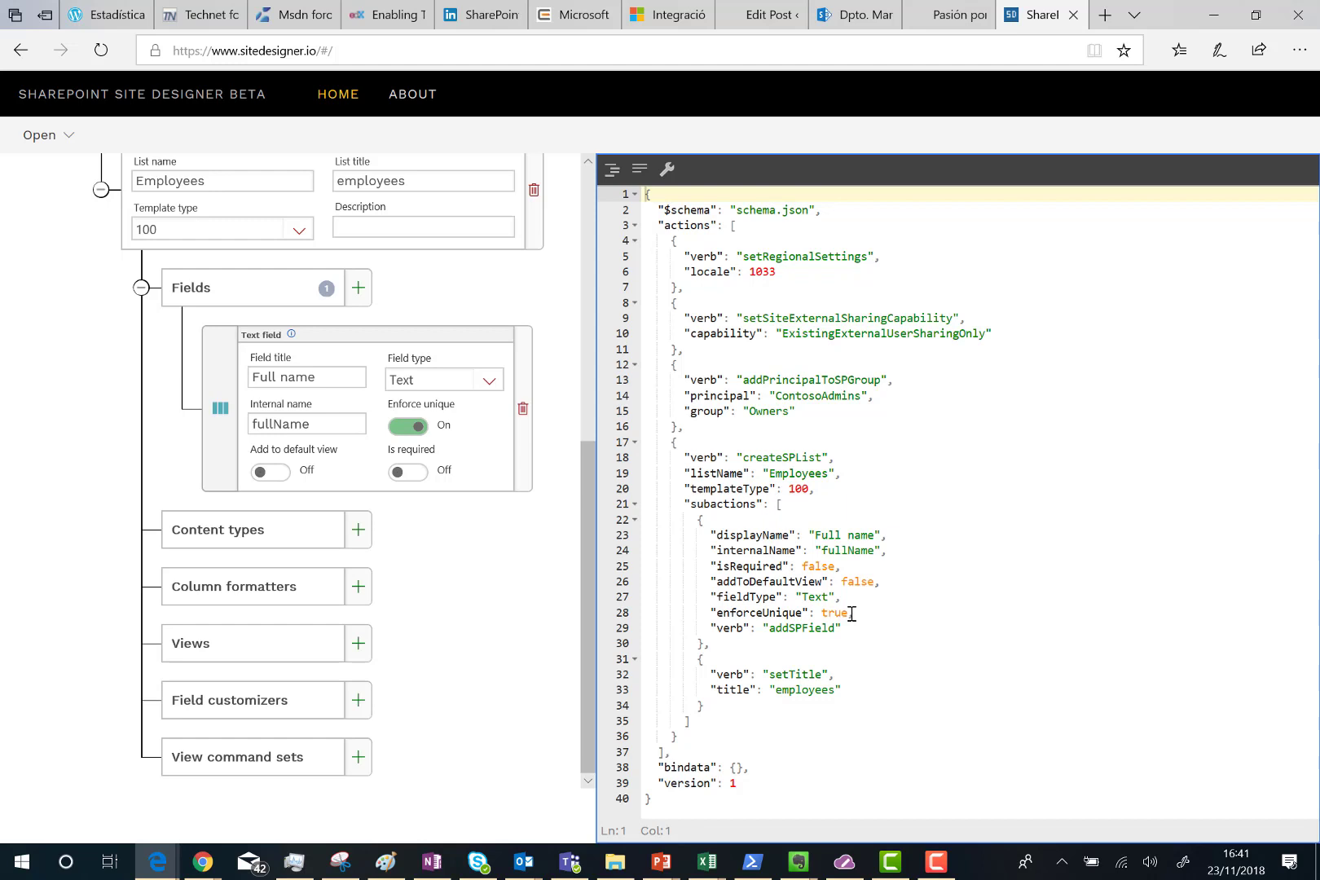
pyautogui.click(419, 480)
# Look through the Content types and Views options without adding any.
pyautogui.click(359, 530)
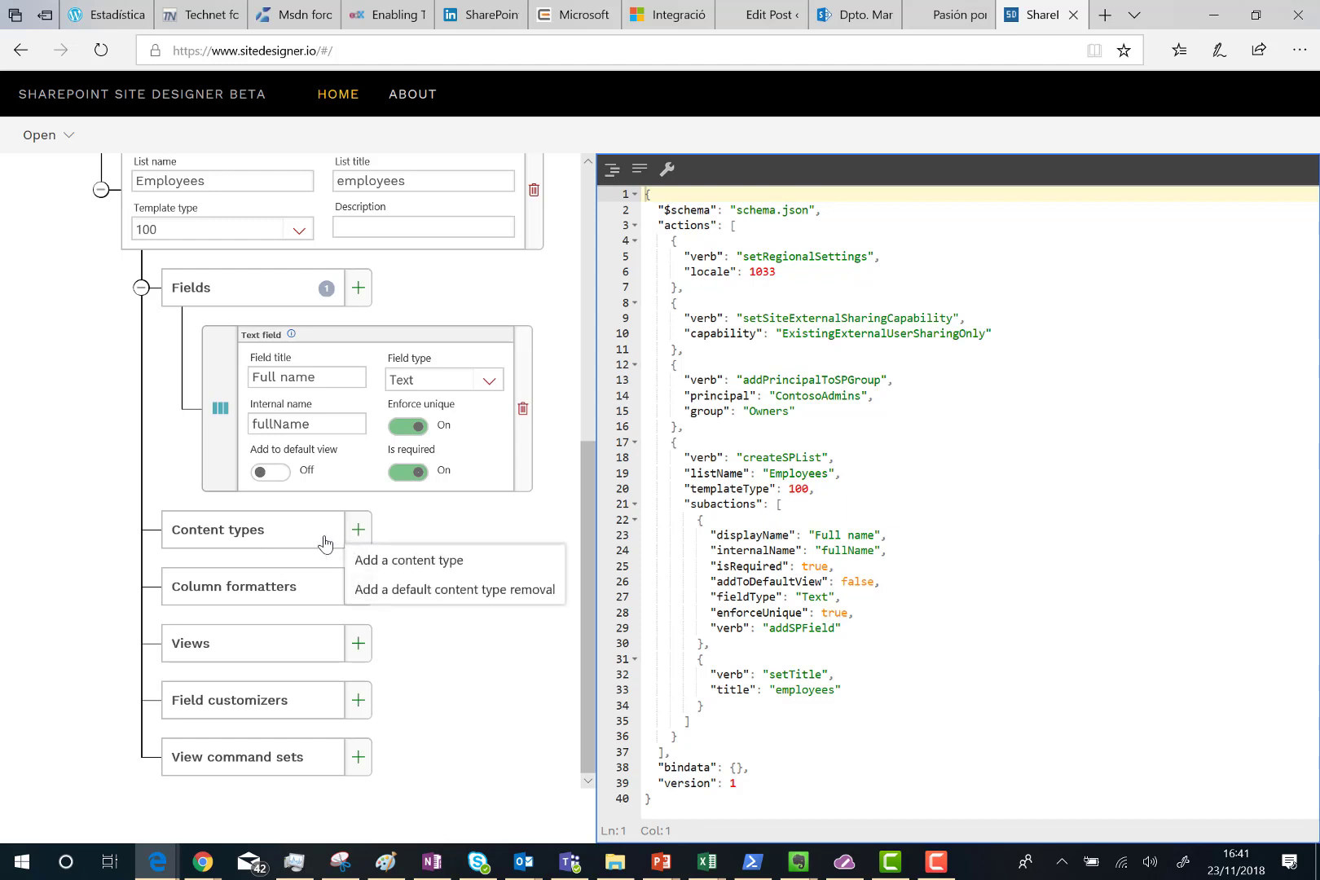
pyautogui.click(55, 616)
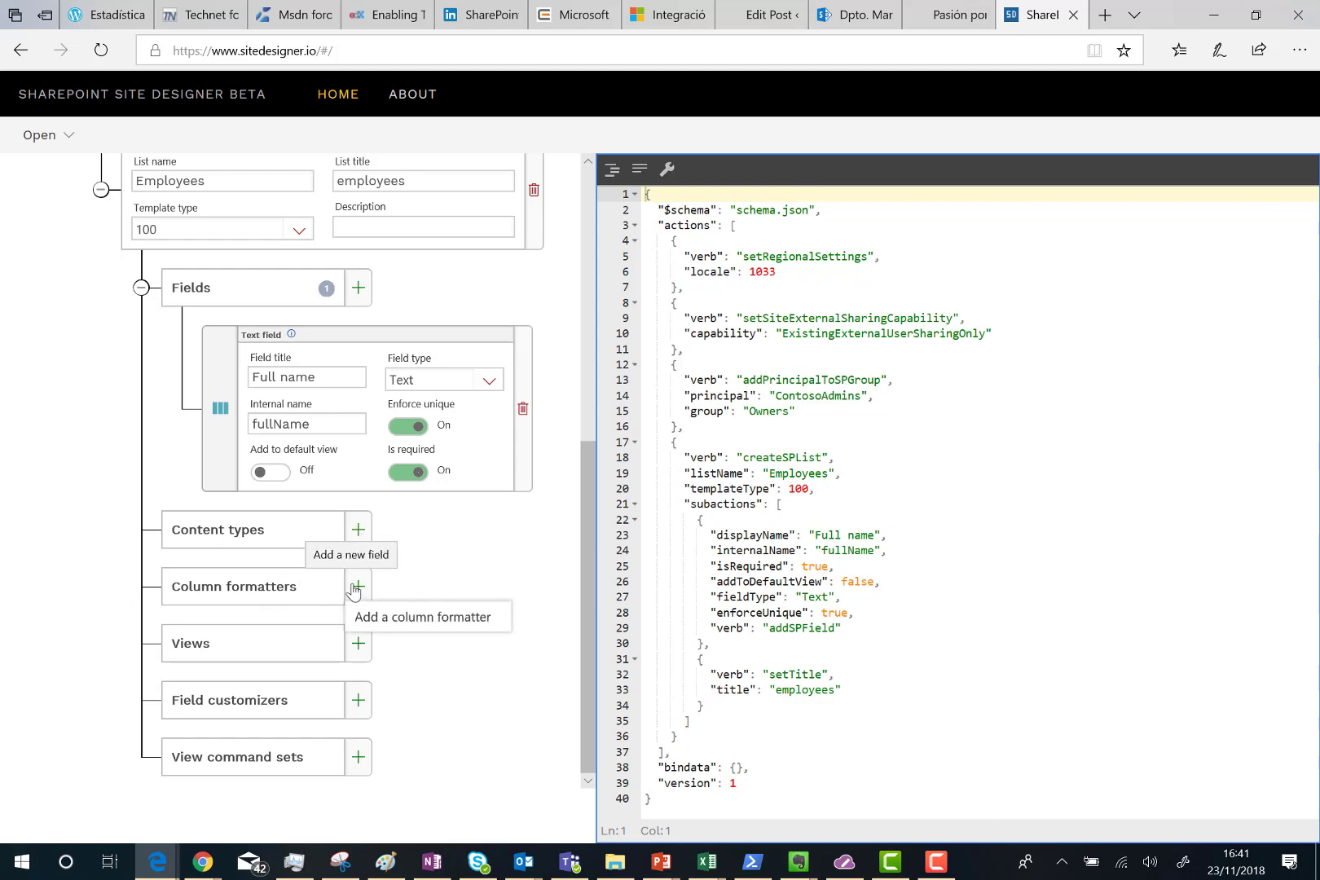
pyautogui.click(358, 651)
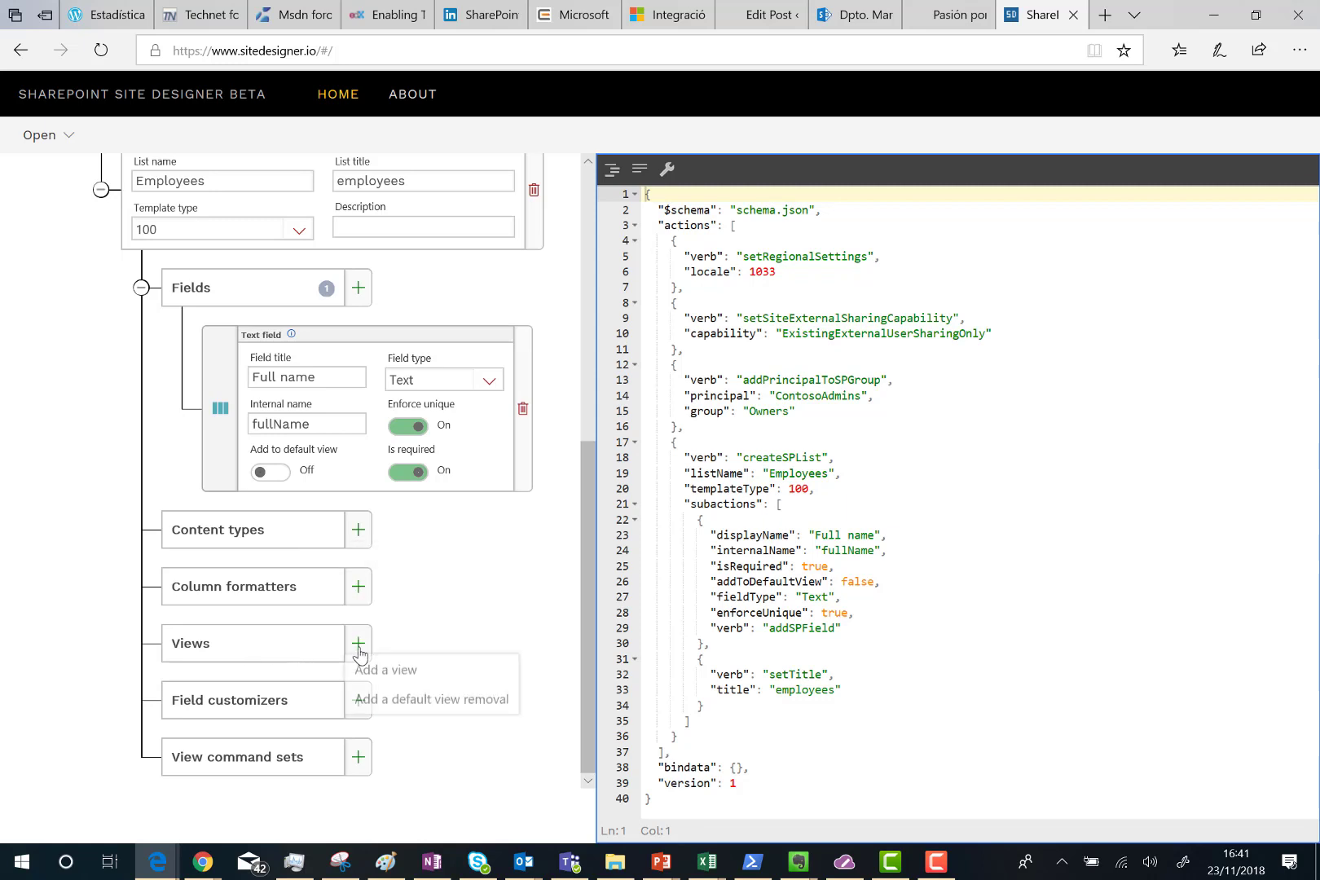
pyautogui.scroll(4, 342, 652)
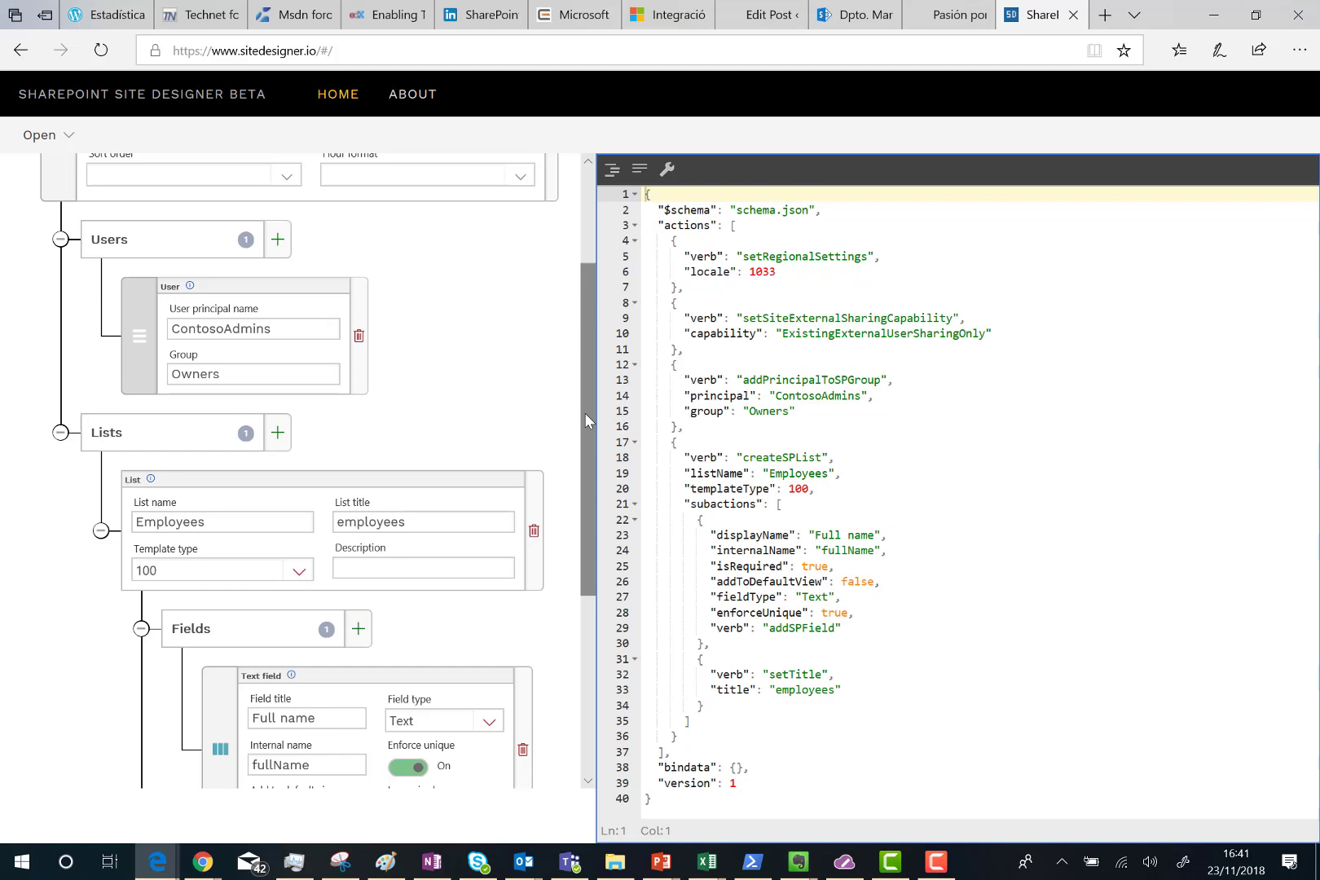
# Change the locale from 1033 to Spanish - Spain (Traditional), 1034.
pyautogui.scroll(-1, 585, 414)
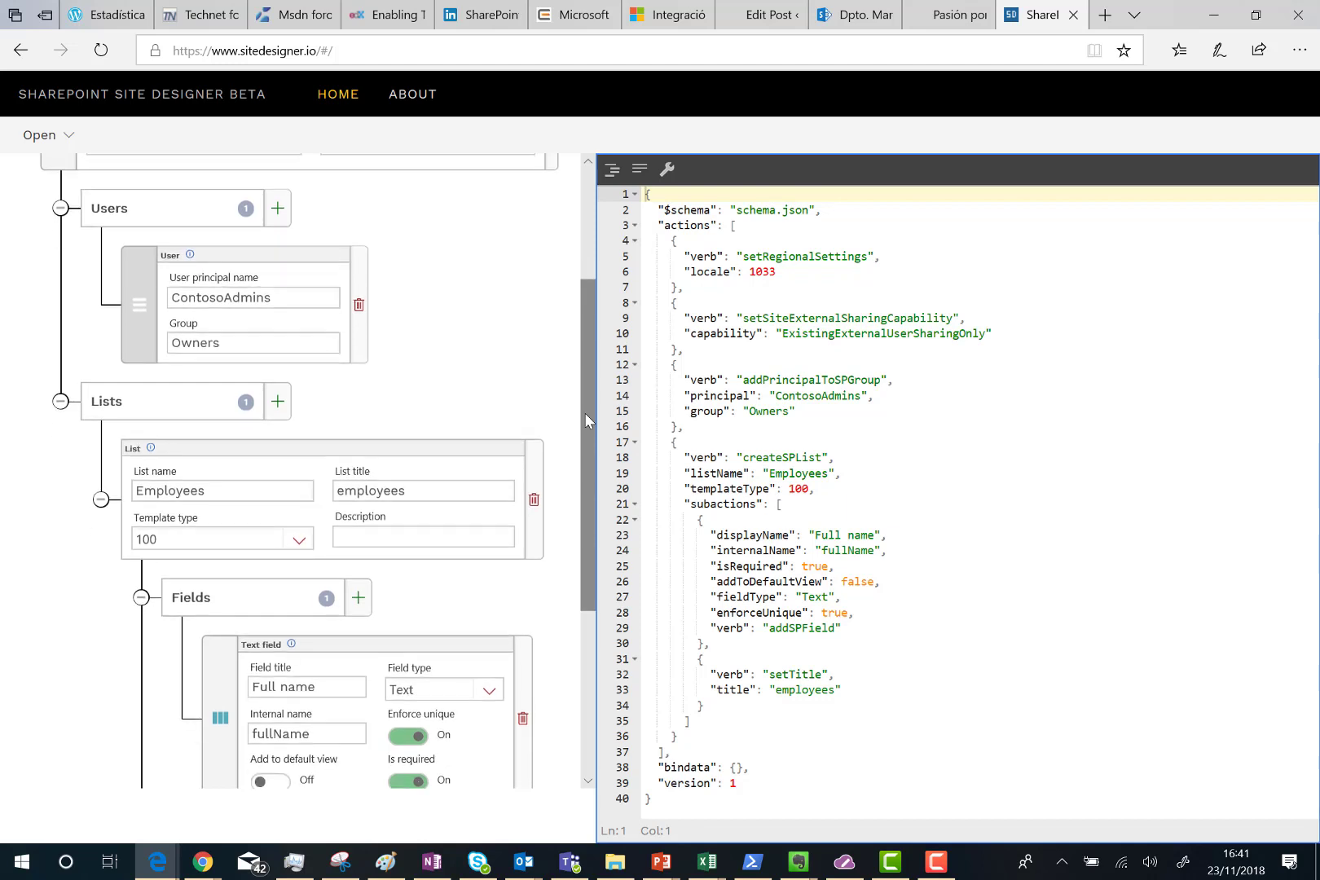
pyautogui.scroll(3, 585, 412)
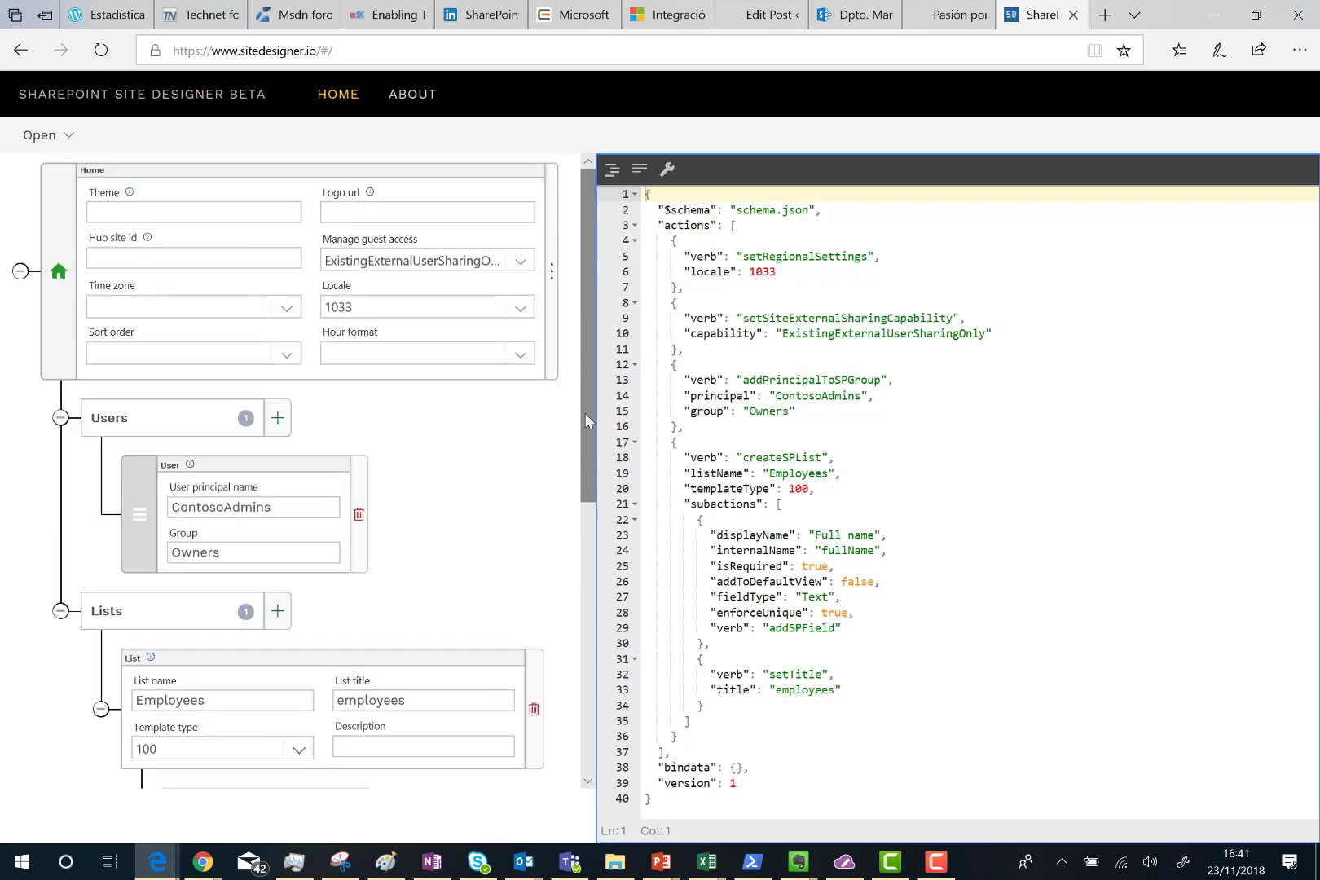
pyautogui.click(489, 310)
pyautogui.scroll(-12, 672, 430)
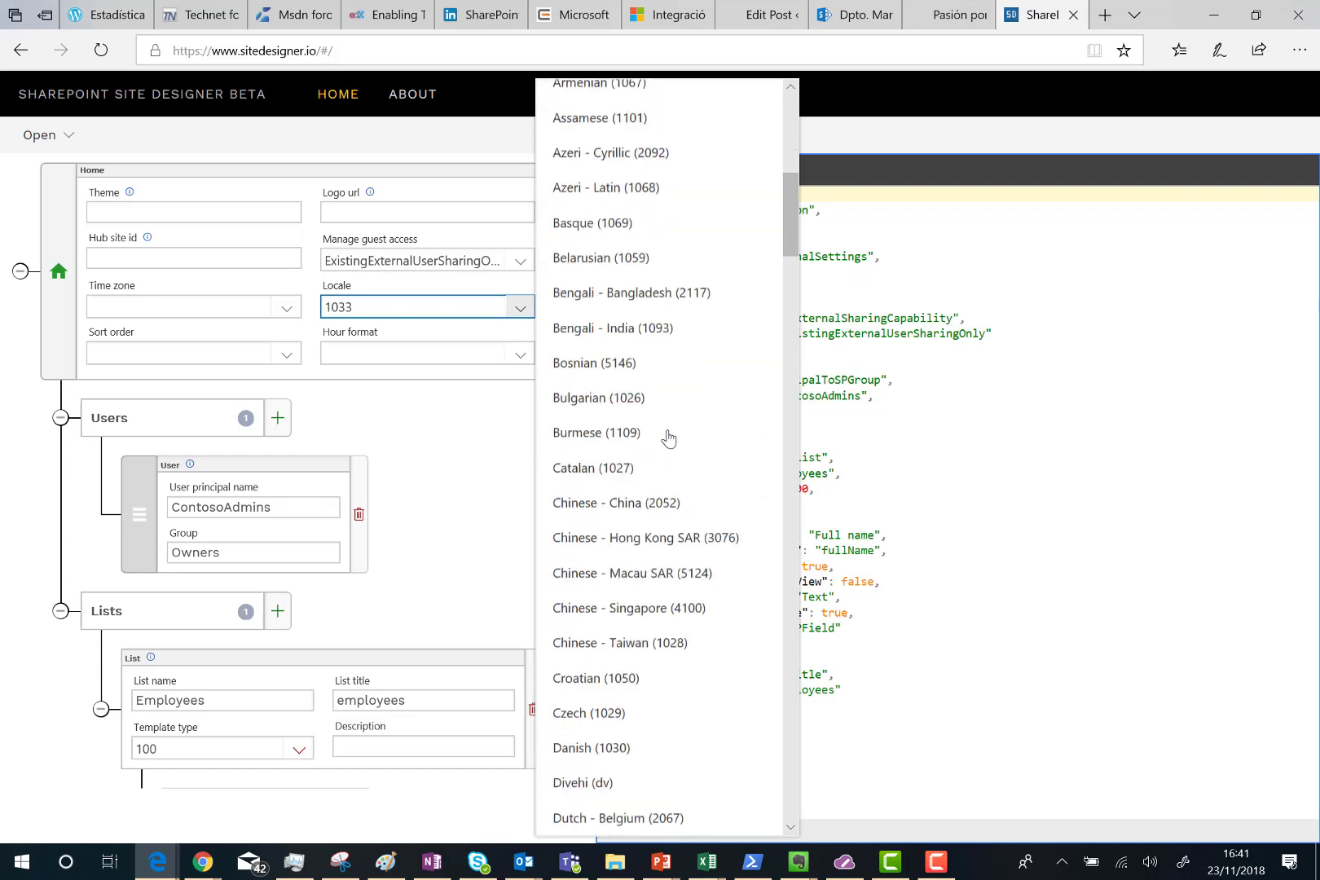
pyautogui.scroll(-10, 668, 437)
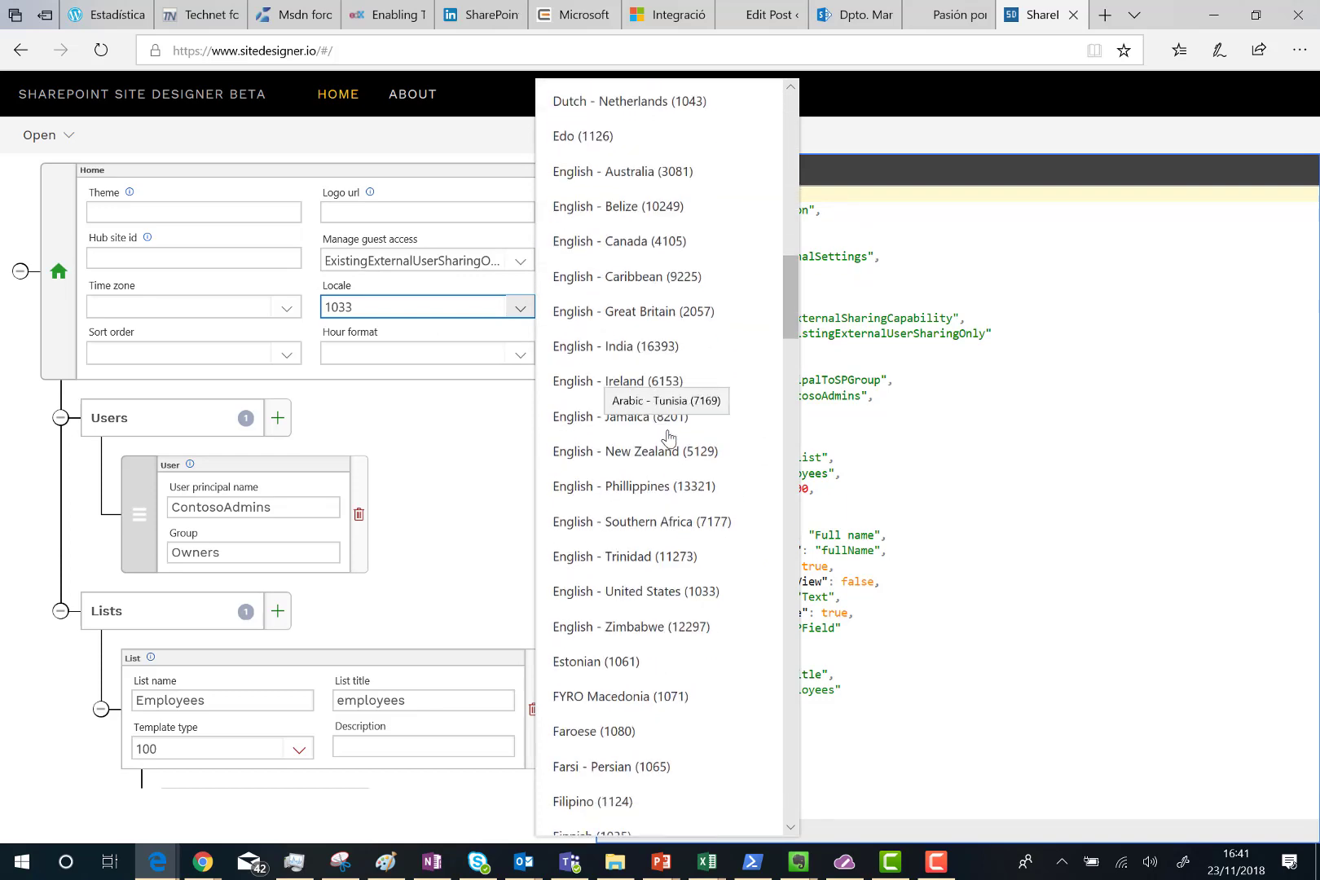
pyautogui.scroll(-13, 668, 437)
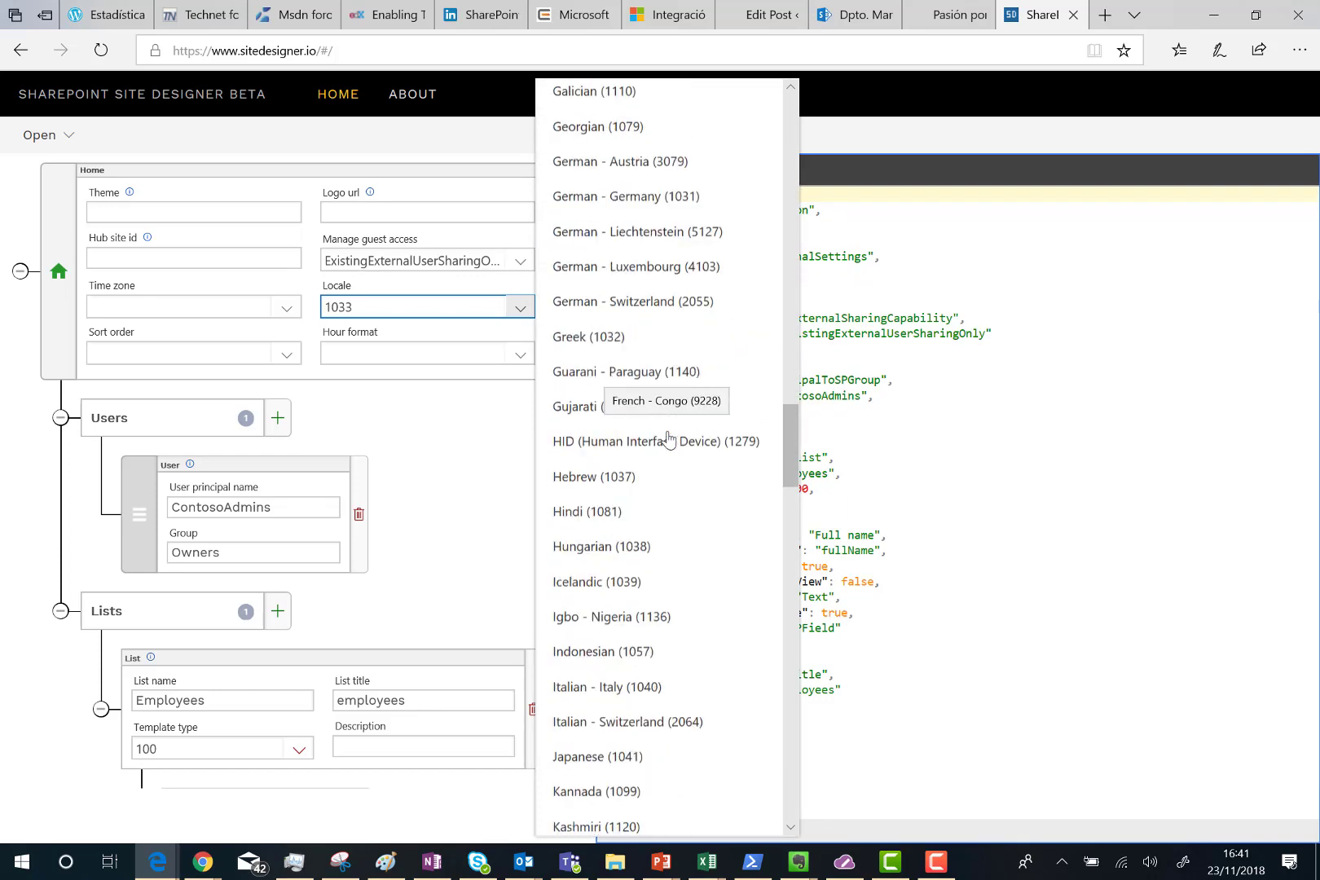
pyautogui.scroll(-12, 668, 440)
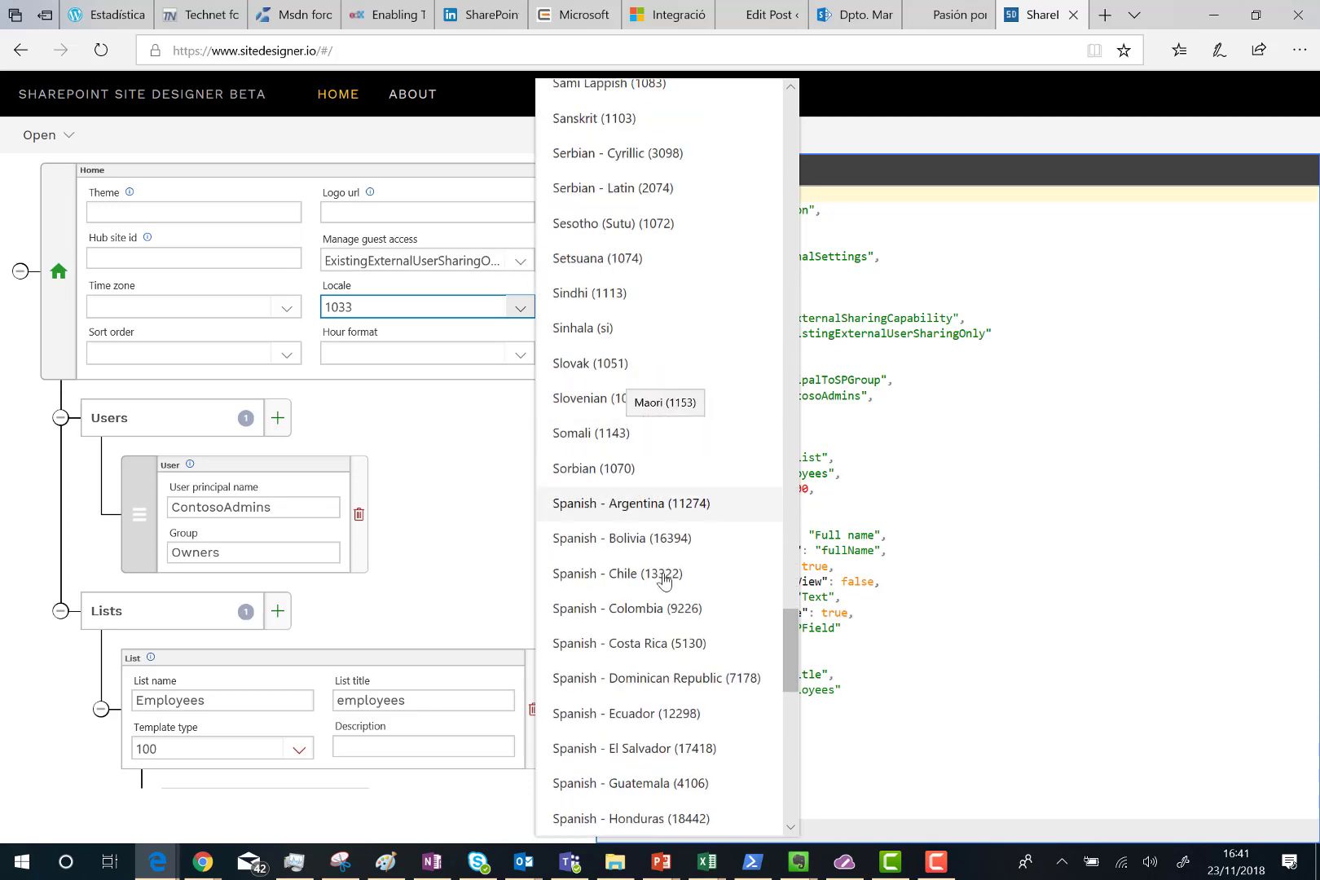
pyautogui.scroll(-2, 643, 628)
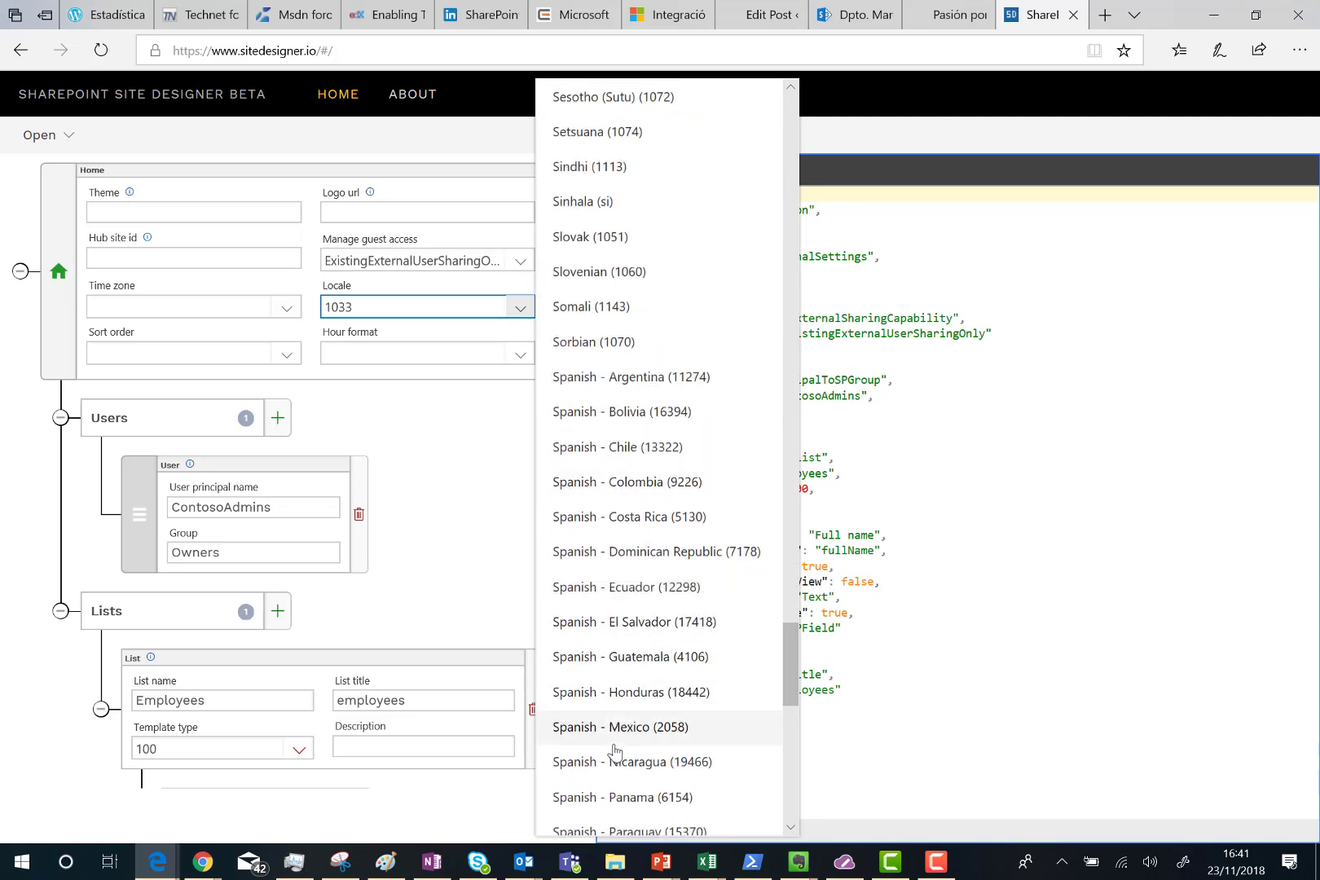
pyautogui.scroll(-2, 647, 659)
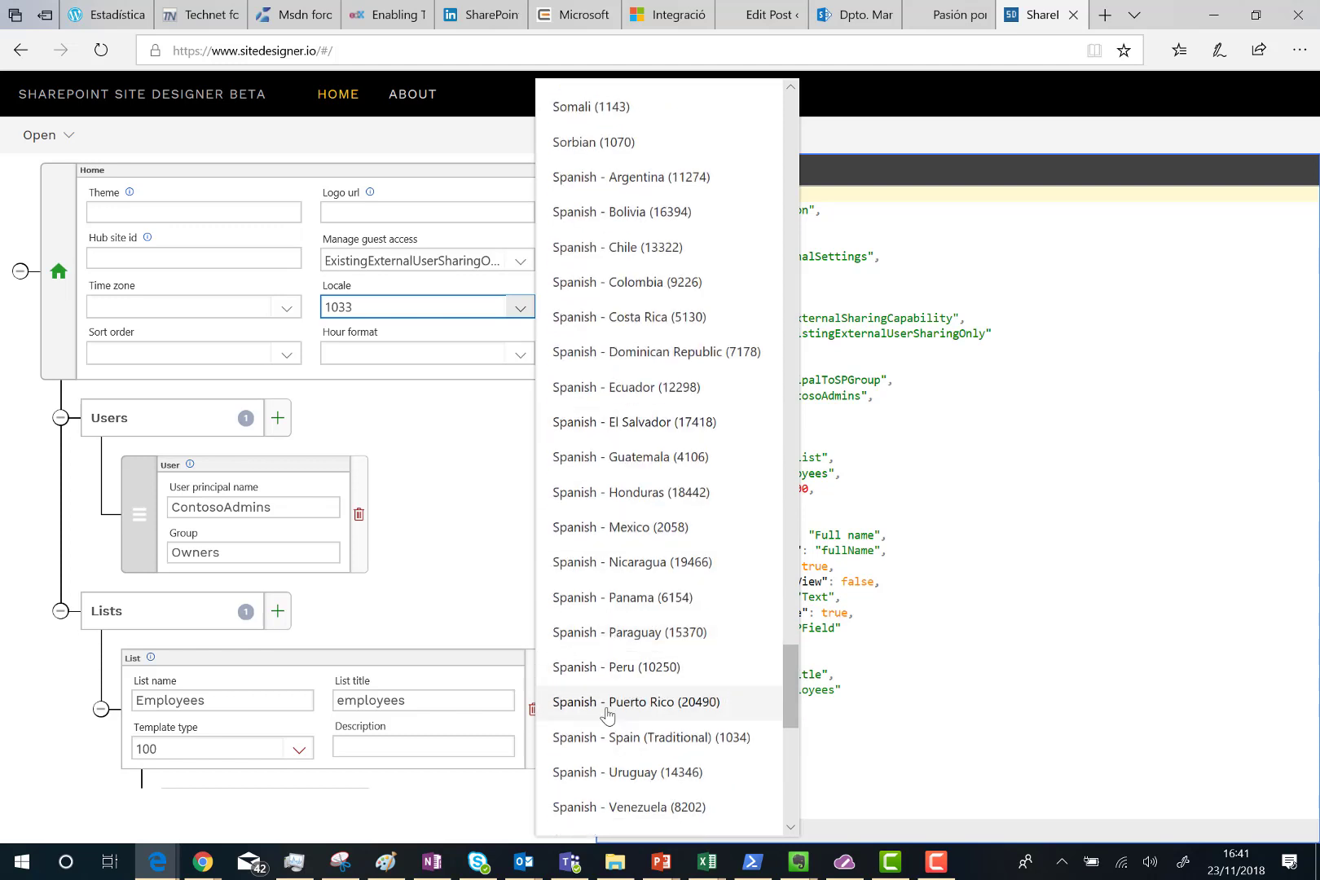
pyautogui.scroll(-2, 648, 693)
pyautogui.click(647, 571)
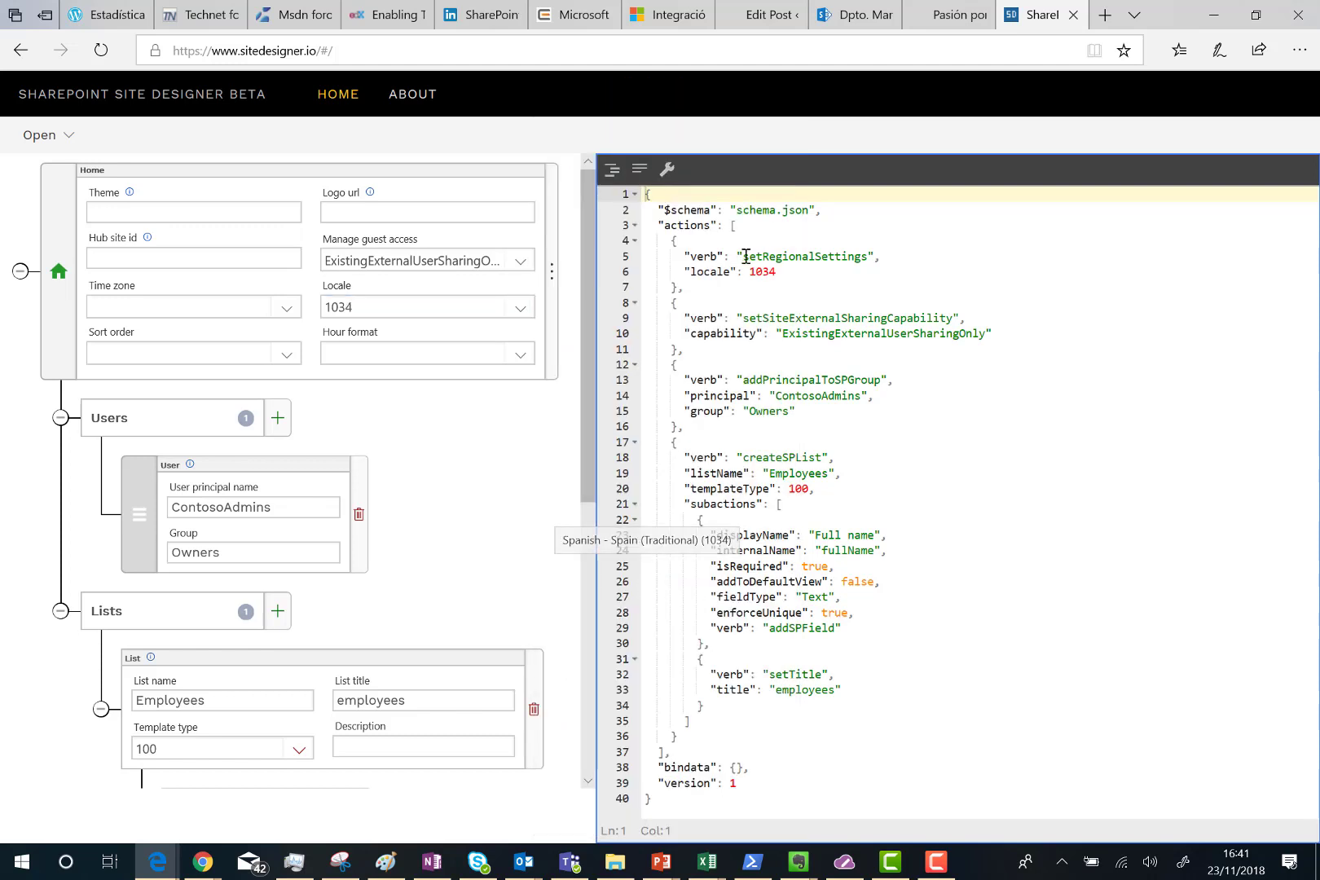
# Choose the time zone with value 1 from the Time zone list.
pyautogui.click(287, 307)
pyautogui.scroll(-3, 587, 407)
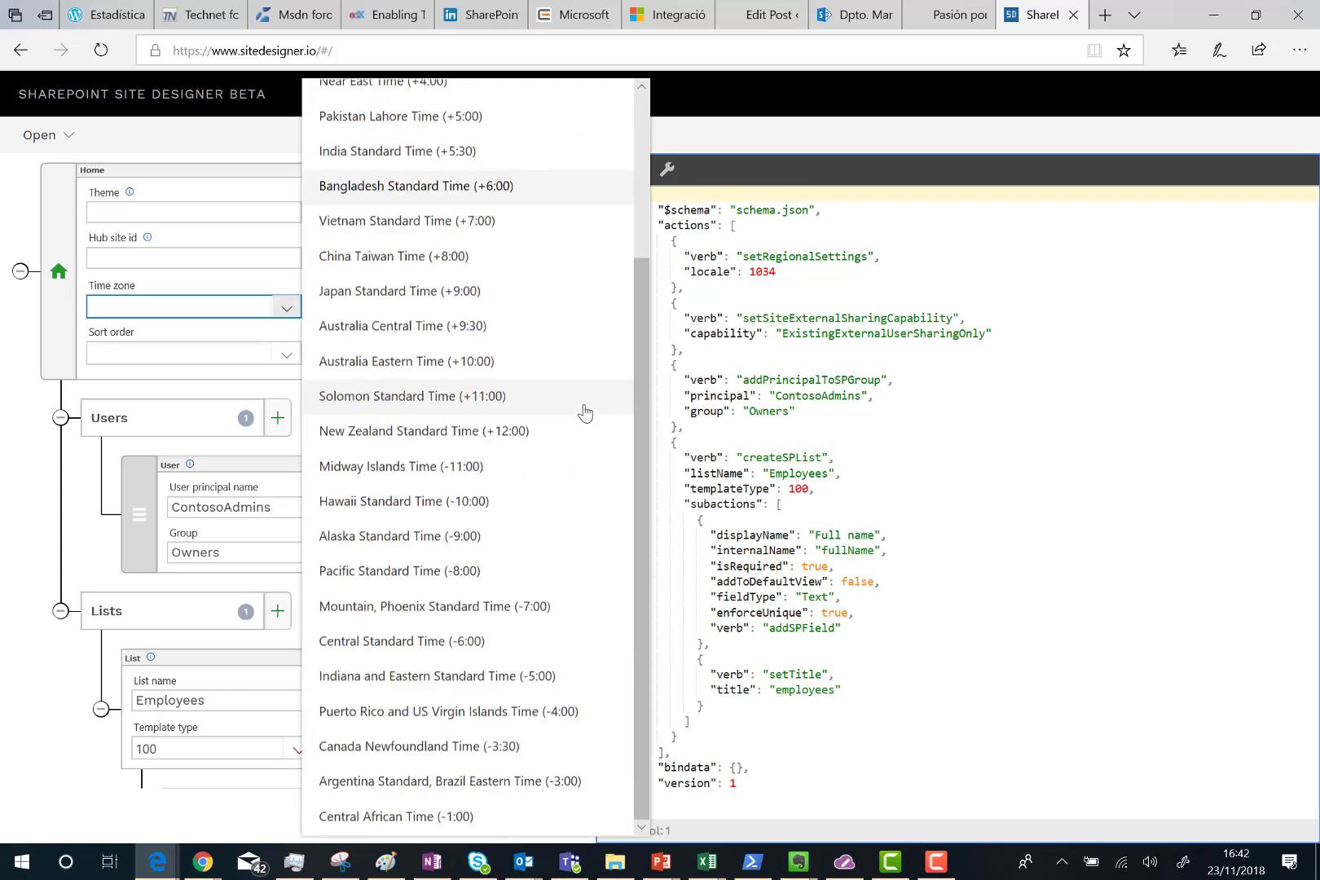
pyautogui.scroll(3, 445, 683)
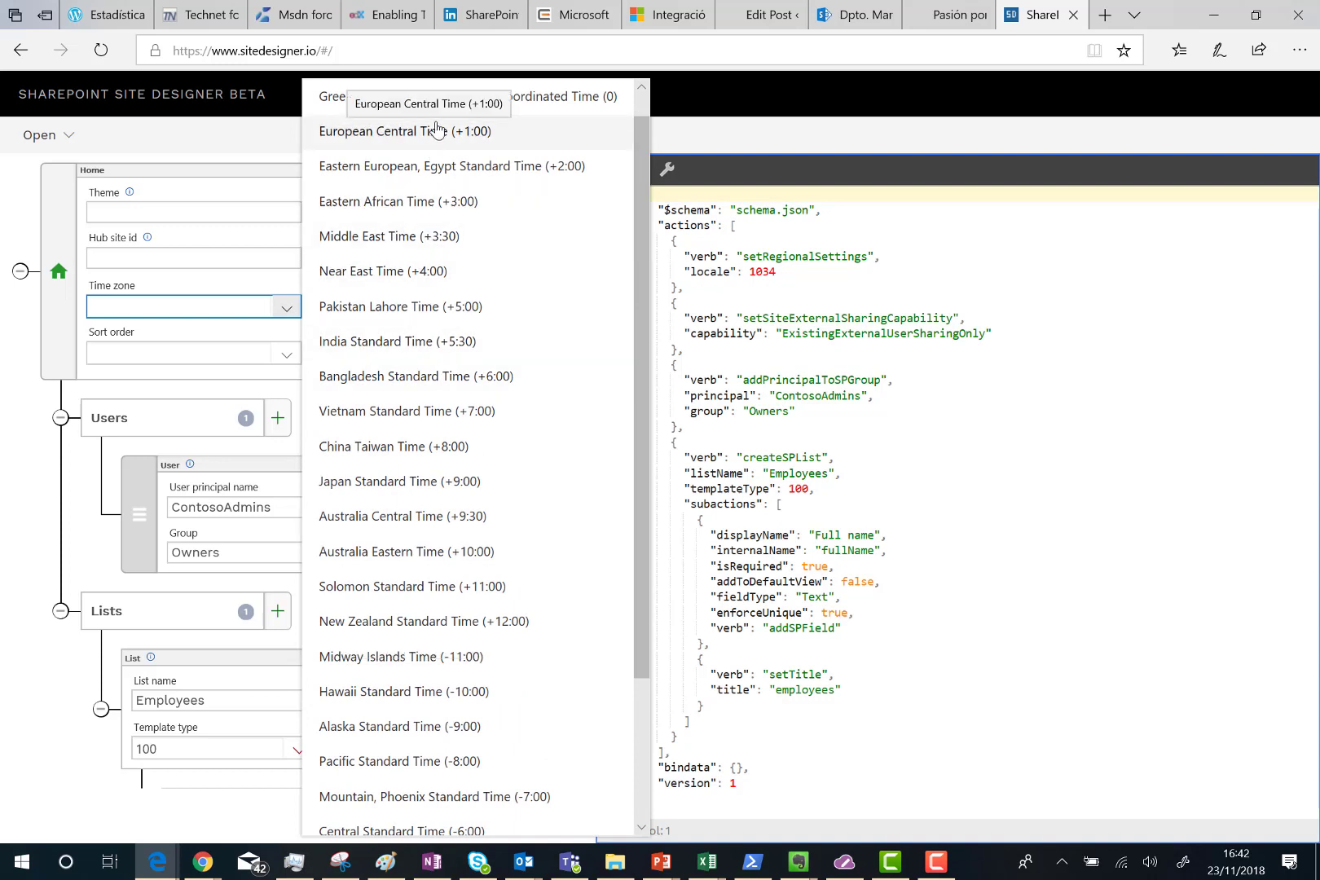
pyautogui.scroll(1, 434, 163)
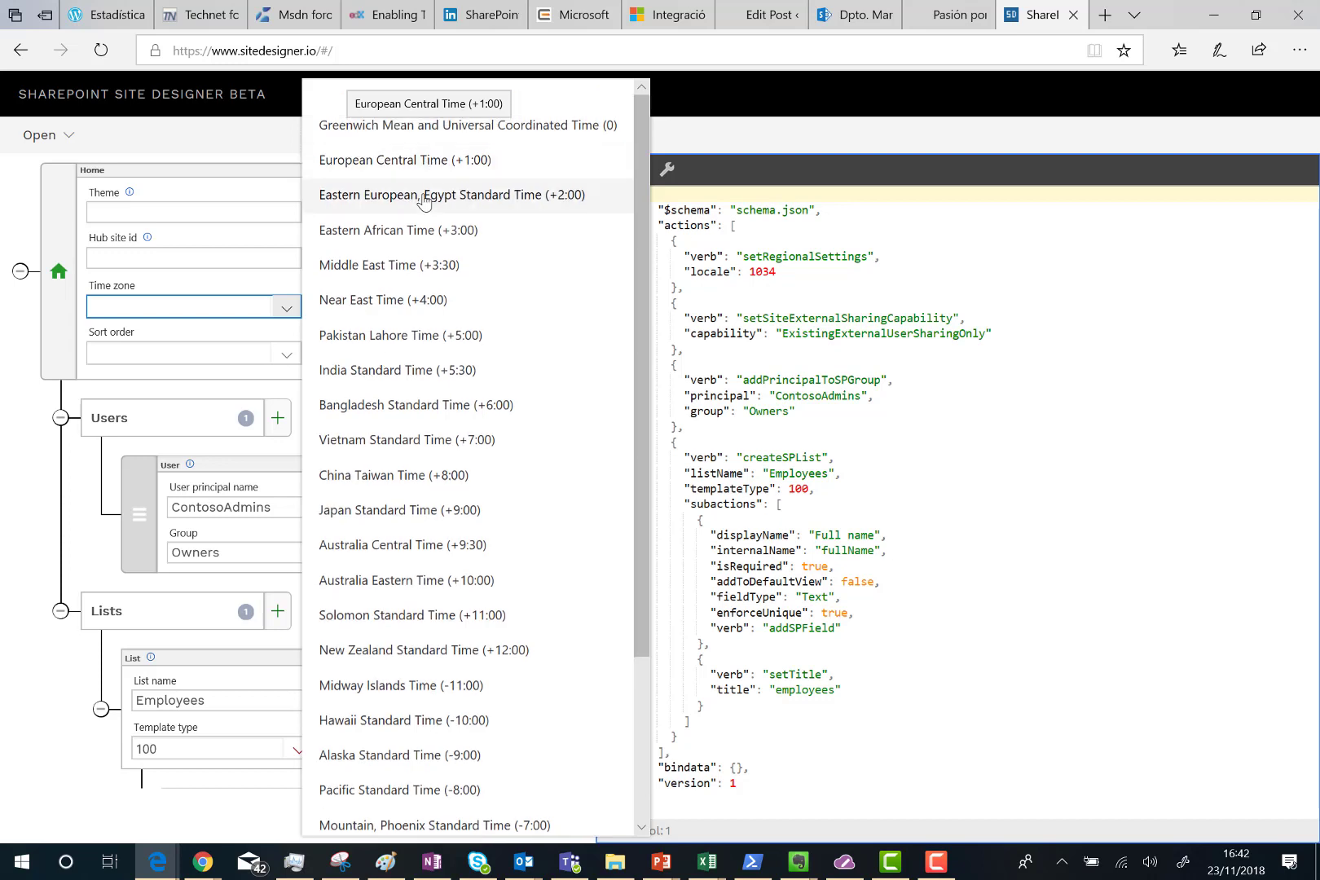
pyautogui.click(430, 163)
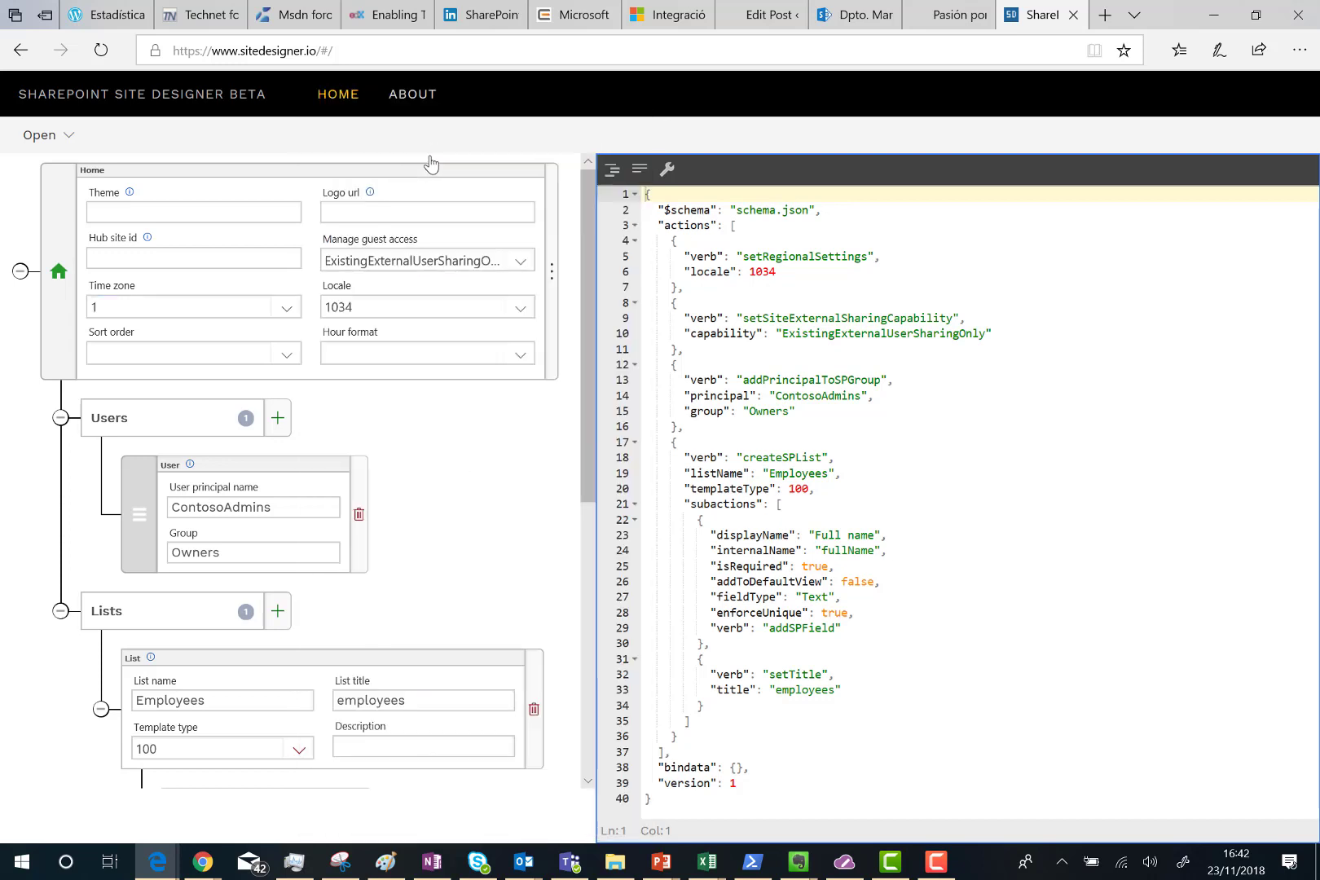
# Add a second Users entry with the user's principal name and group Owners.
pyautogui.click(278, 419)
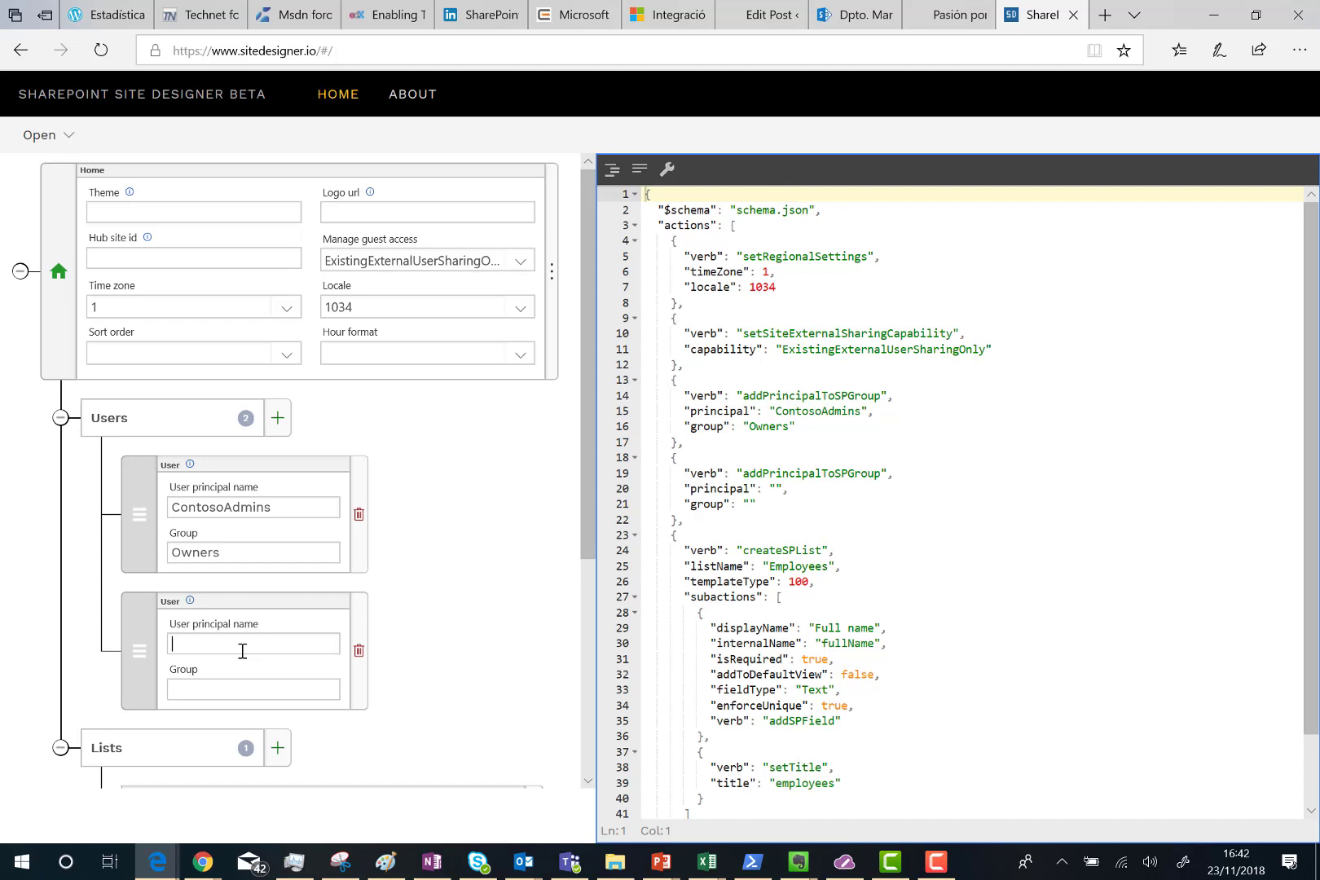
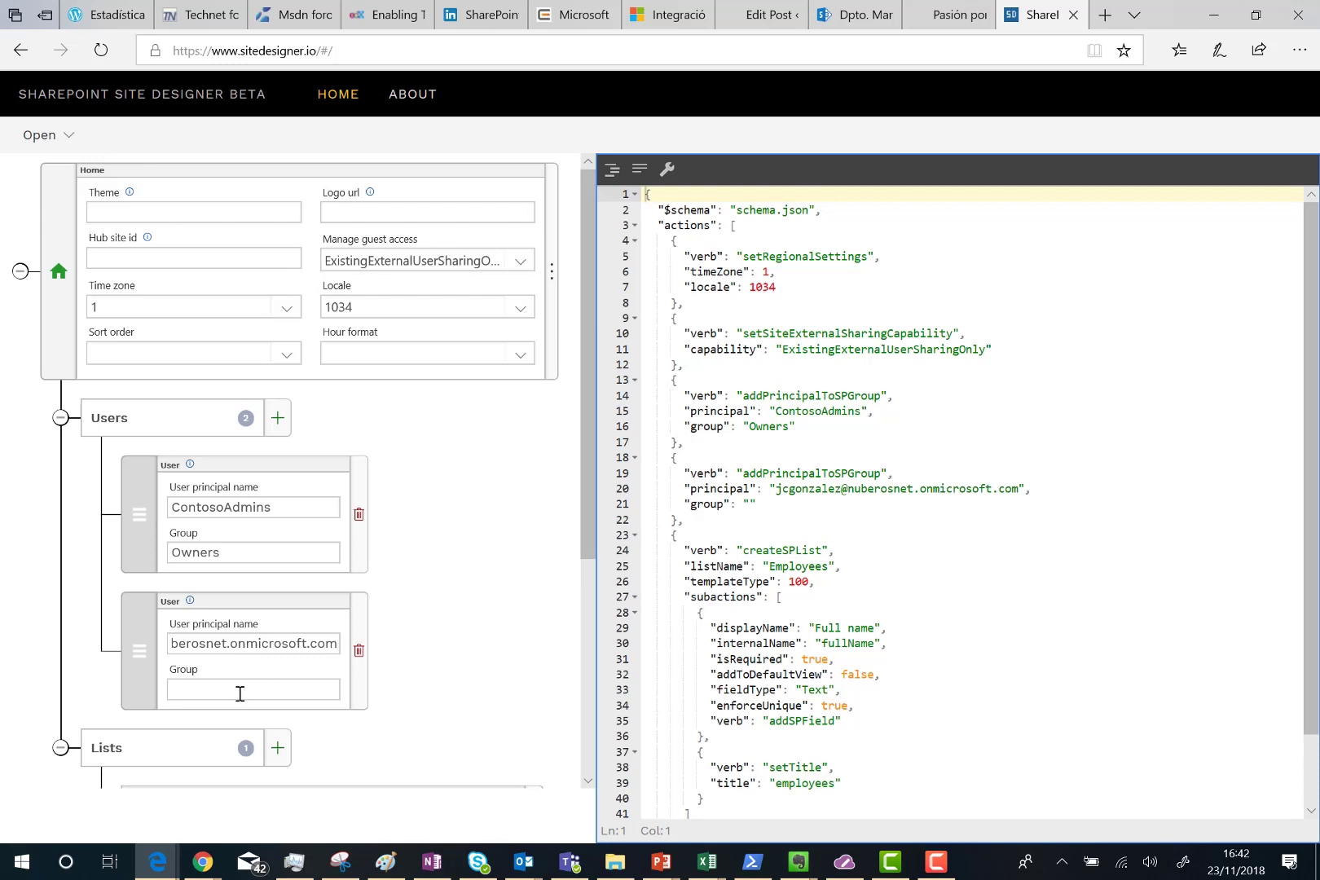
pyautogui.write('Owners')
pyautogui.scroll(-4, 240, 694)
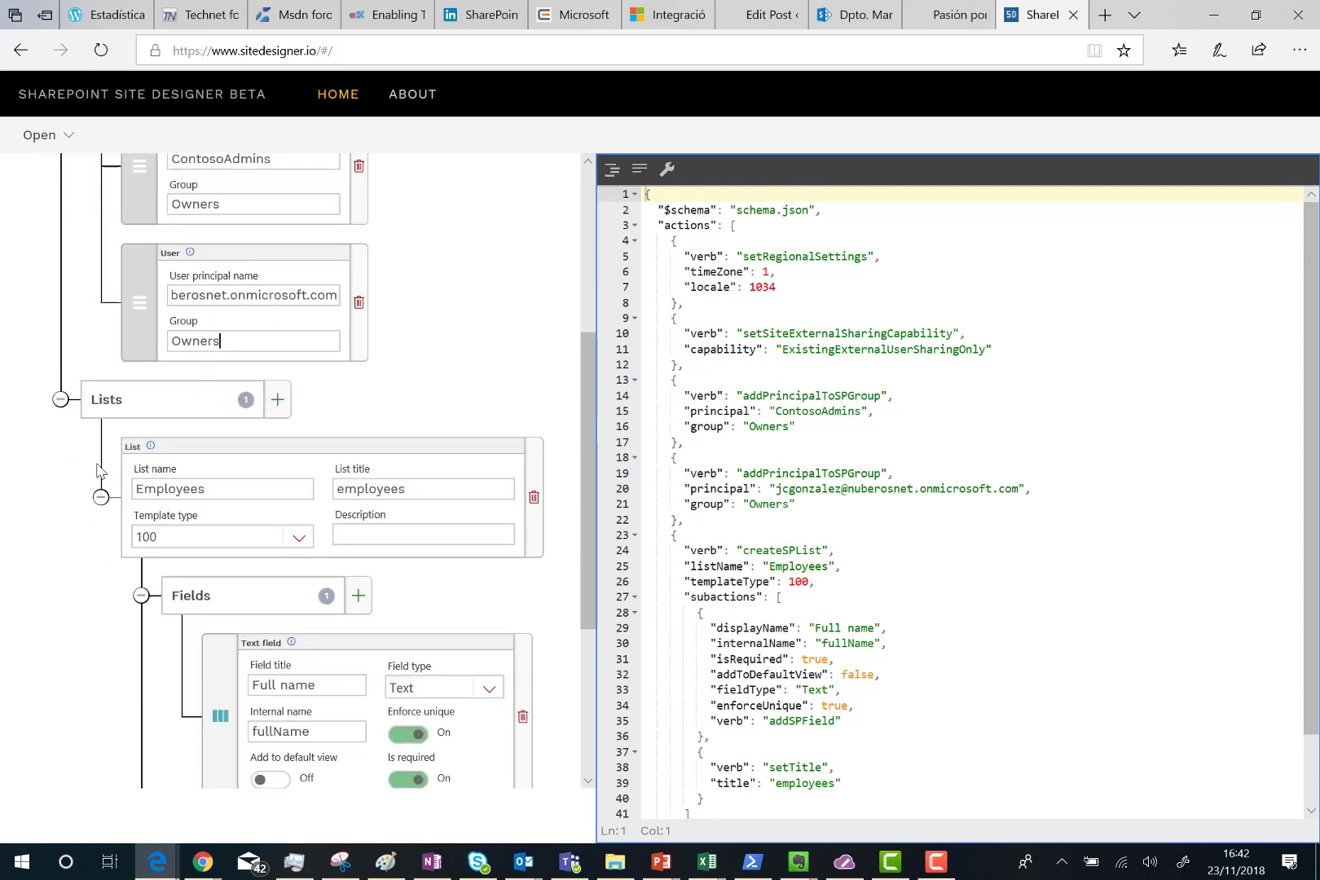
# Add a new list named Contacts with the title contacts.
pyautogui.click(99, 498)
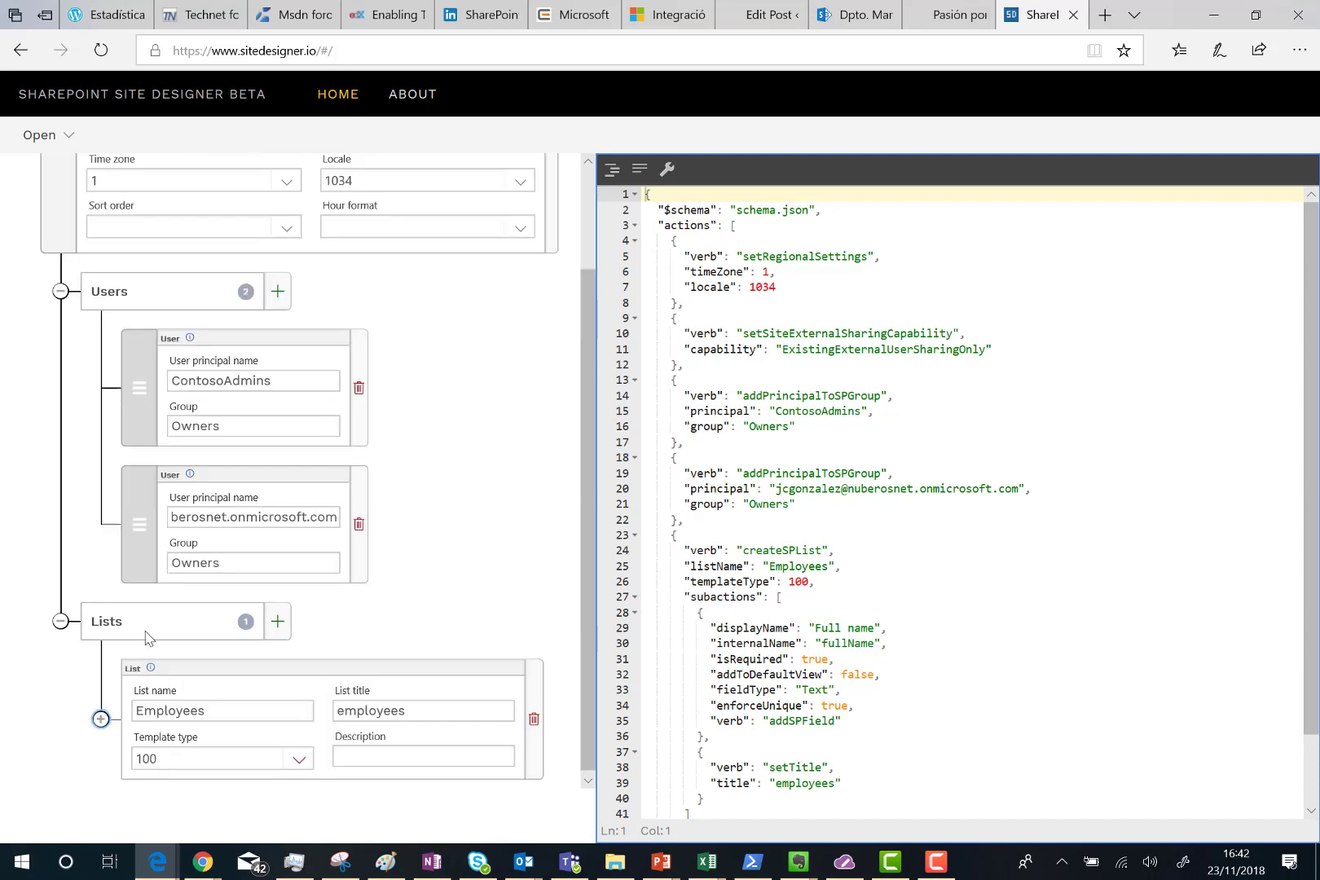
pyautogui.click(278, 629)
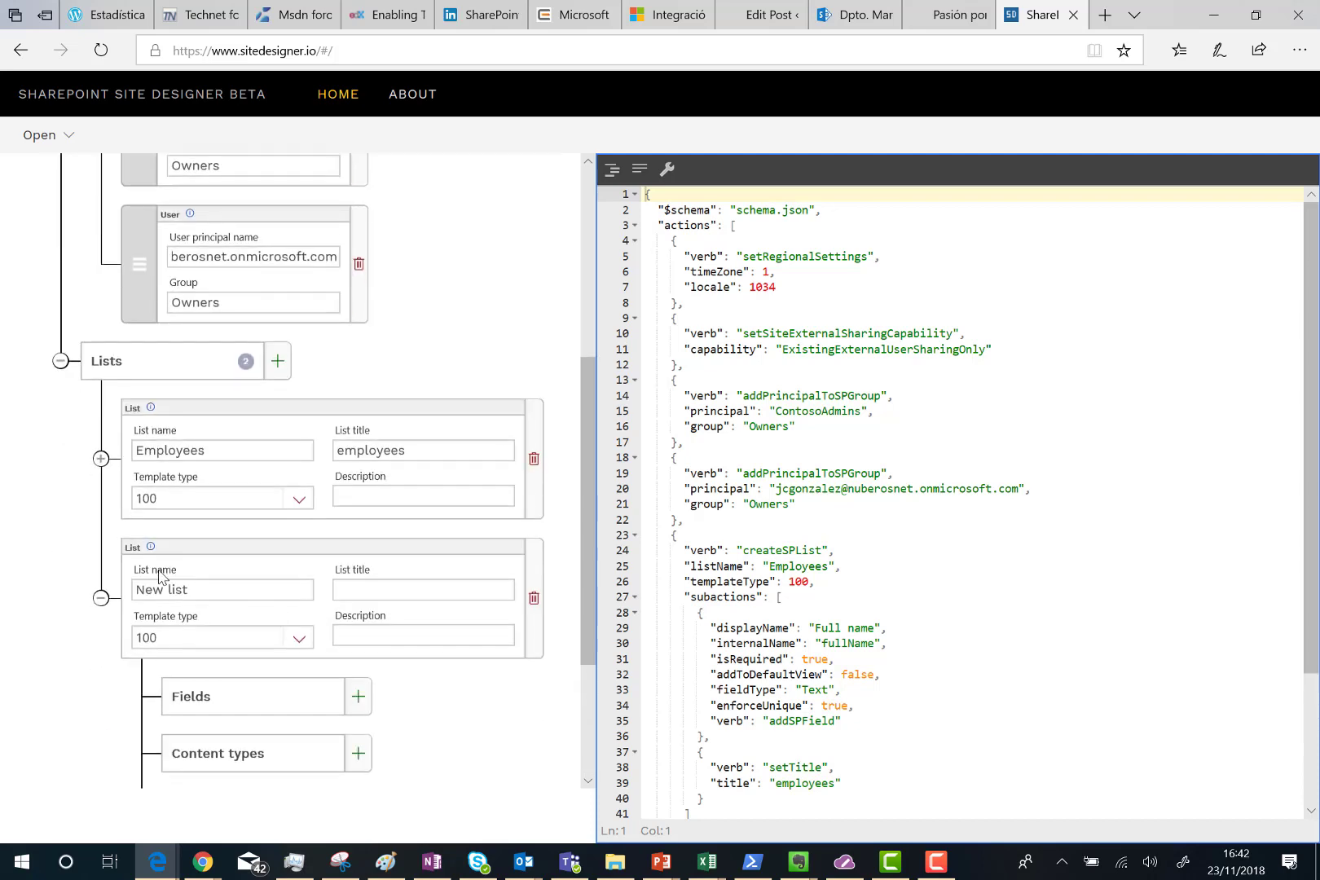
pyautogui.moveTo(197, 592); pyautogui.dragTo(112, 591)
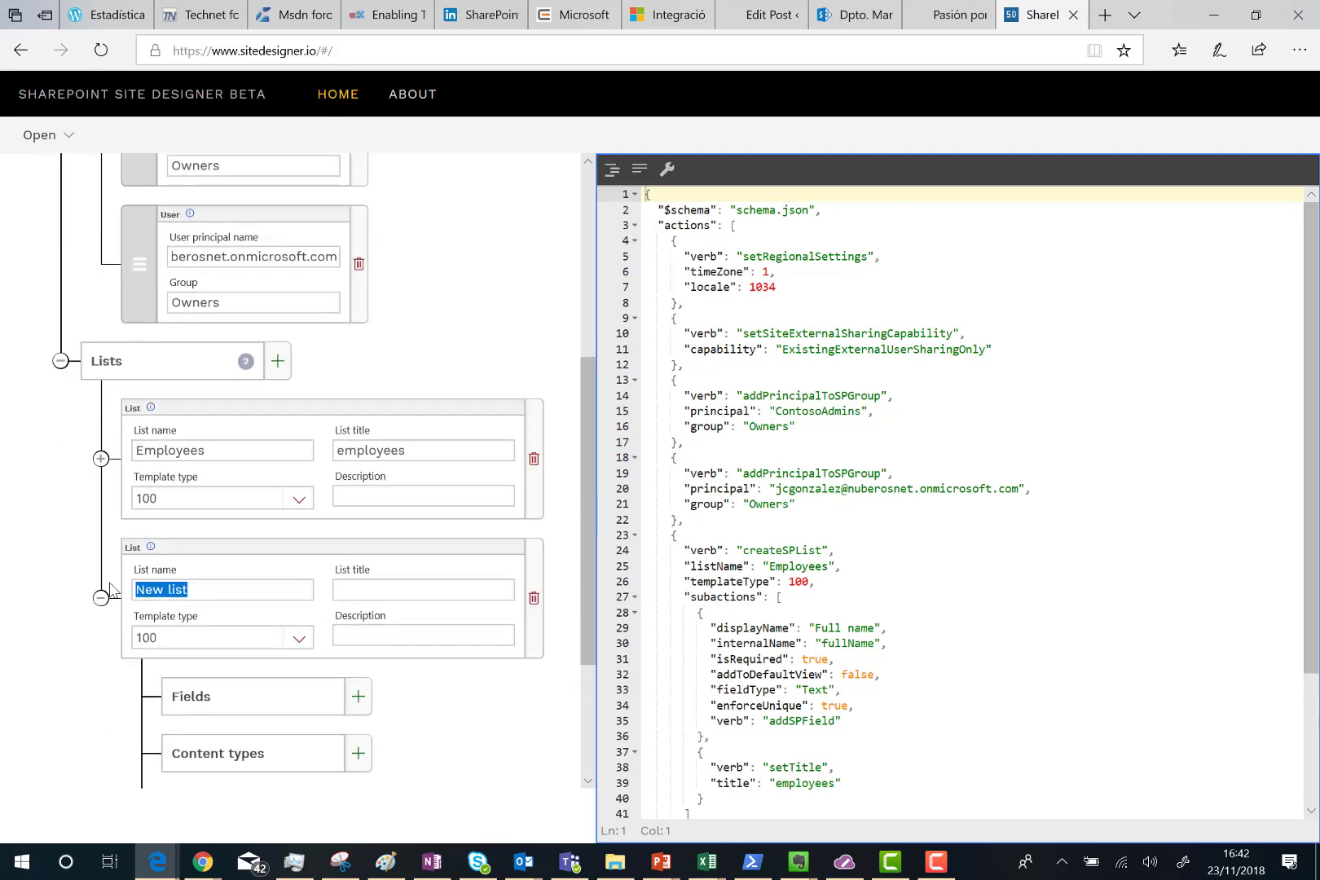
pyautogui.write('Co')
pyautogui.press('BackSpace')
pyautogui.write('ontact')
pyautogui.write('contacs')
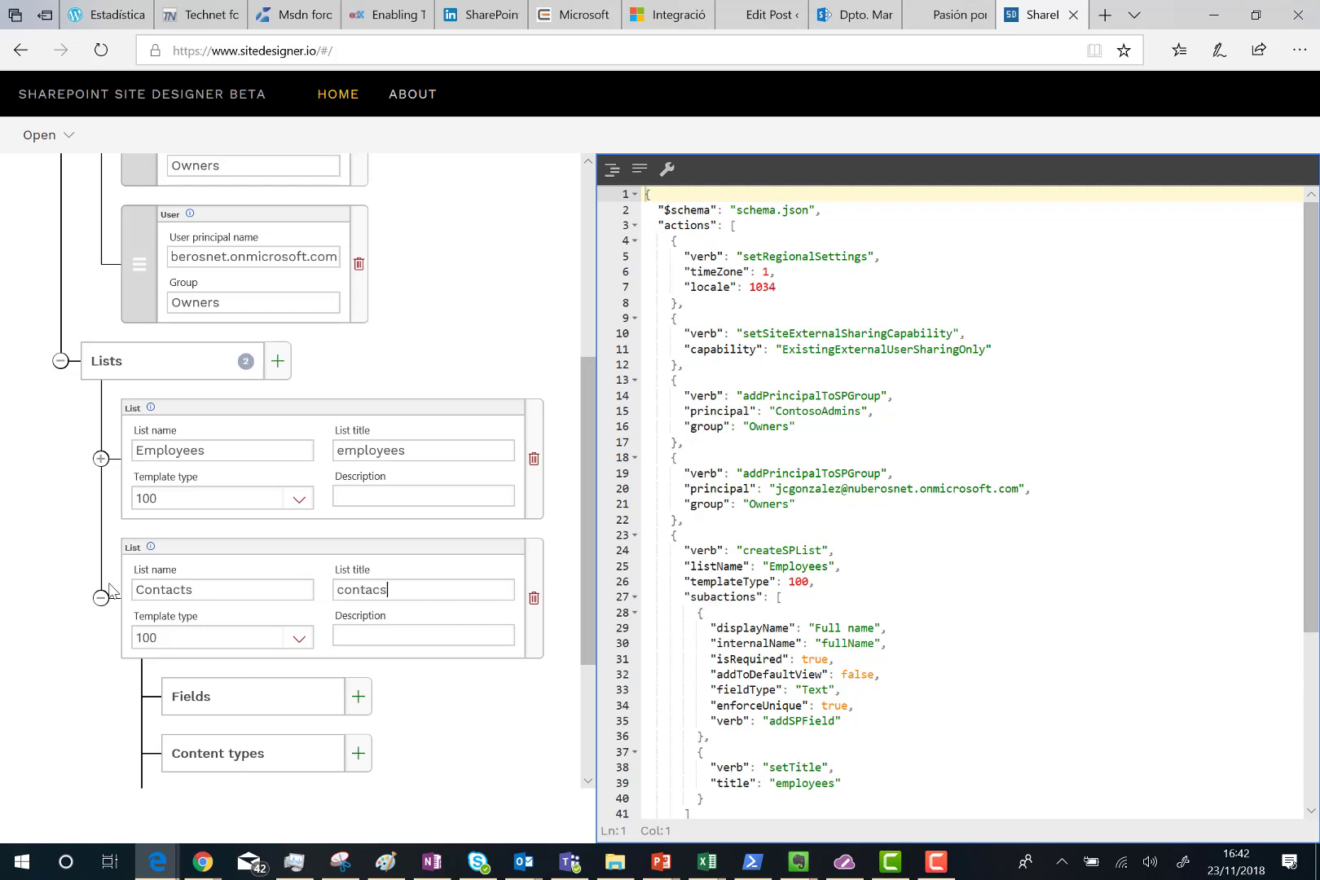
pyautogui.press('BackSpace')
pyautogui.write('ts')
# Give the Contacts list the Contacts (105) template and description Contacts.
pyautogui.click(300, 641)
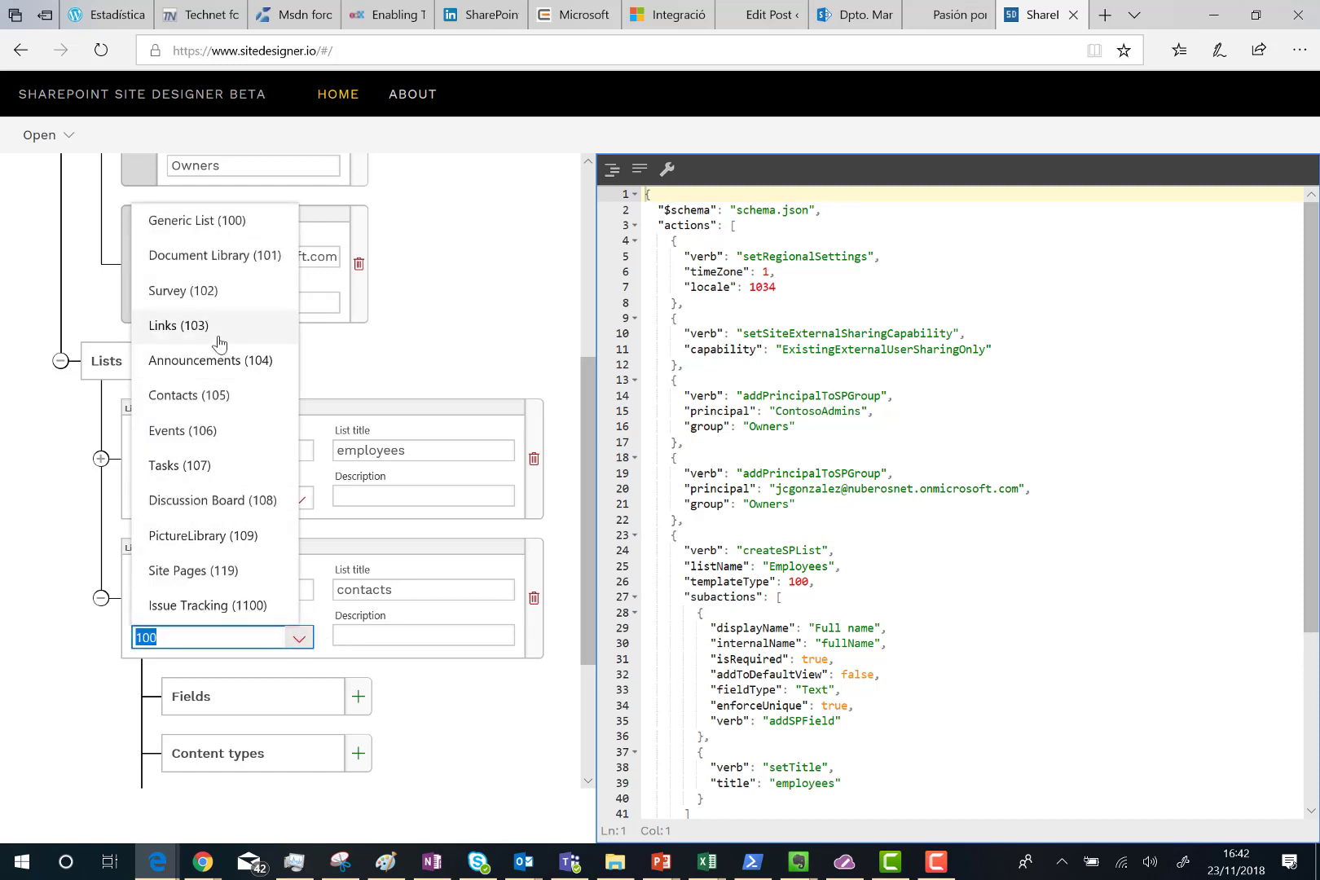
pyautogui.click(180, 407)
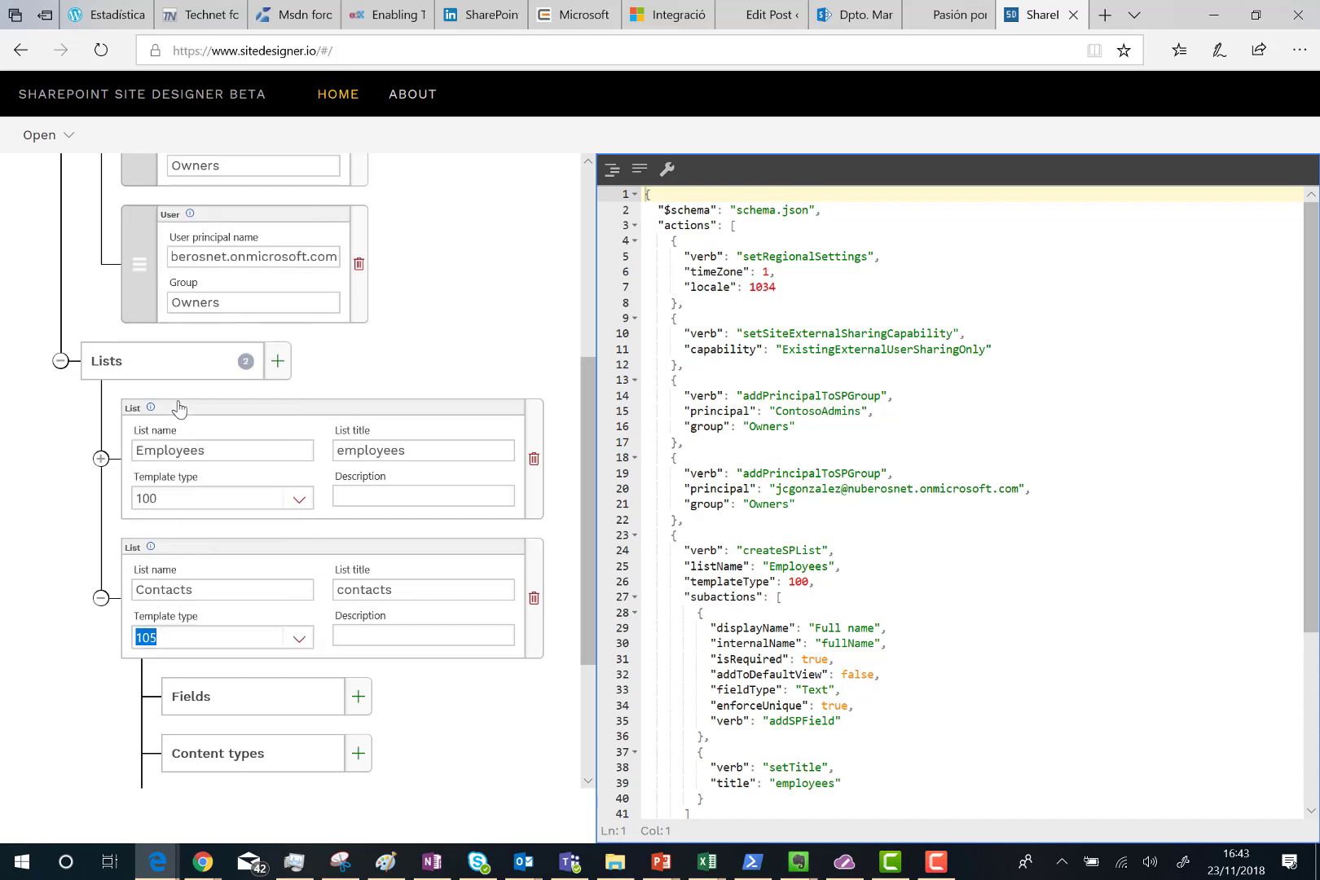
pyautogui.click(465, 635)
pyautogui.write('Contacts')
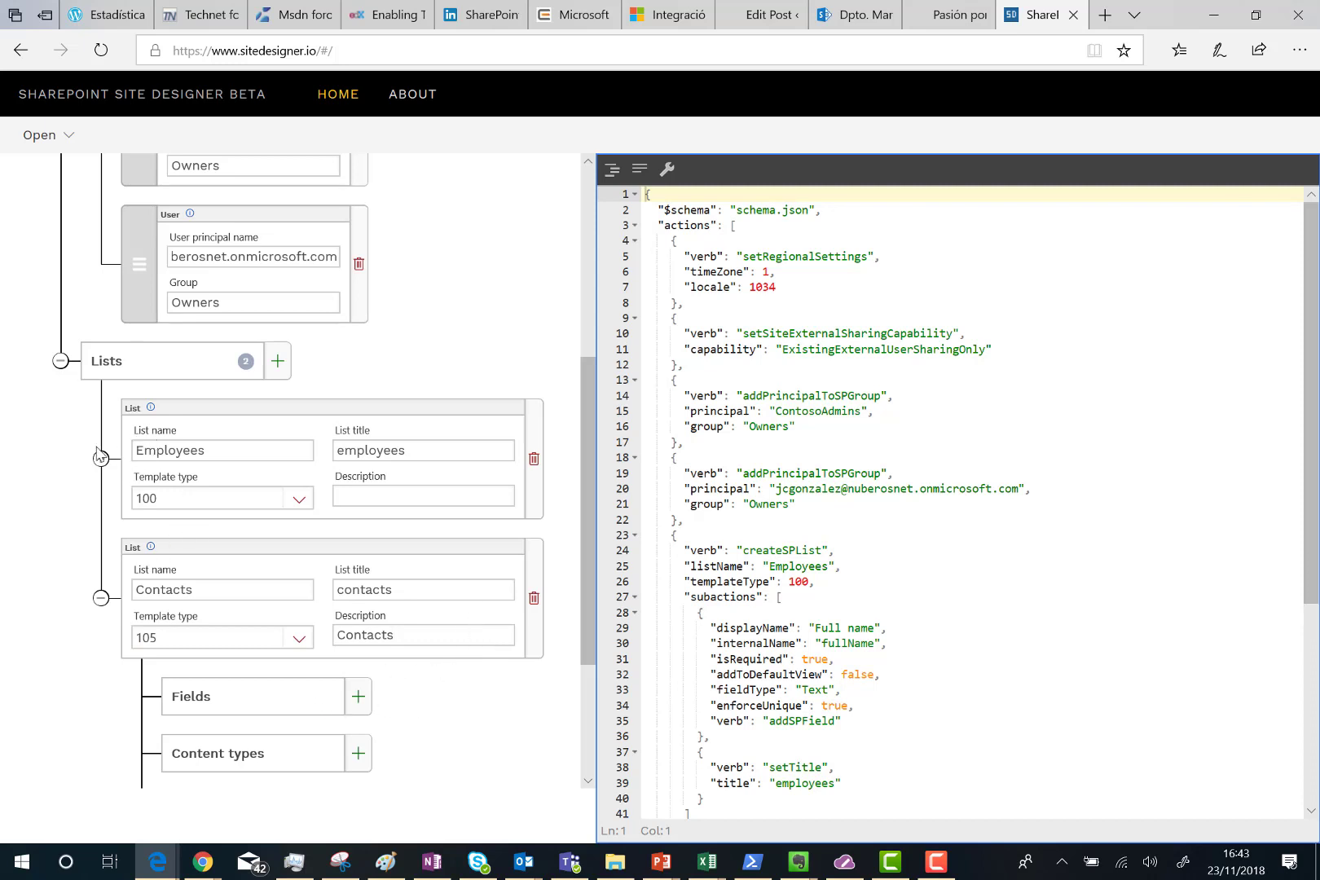
pyautogui.scroll(-3, 1177, 558)
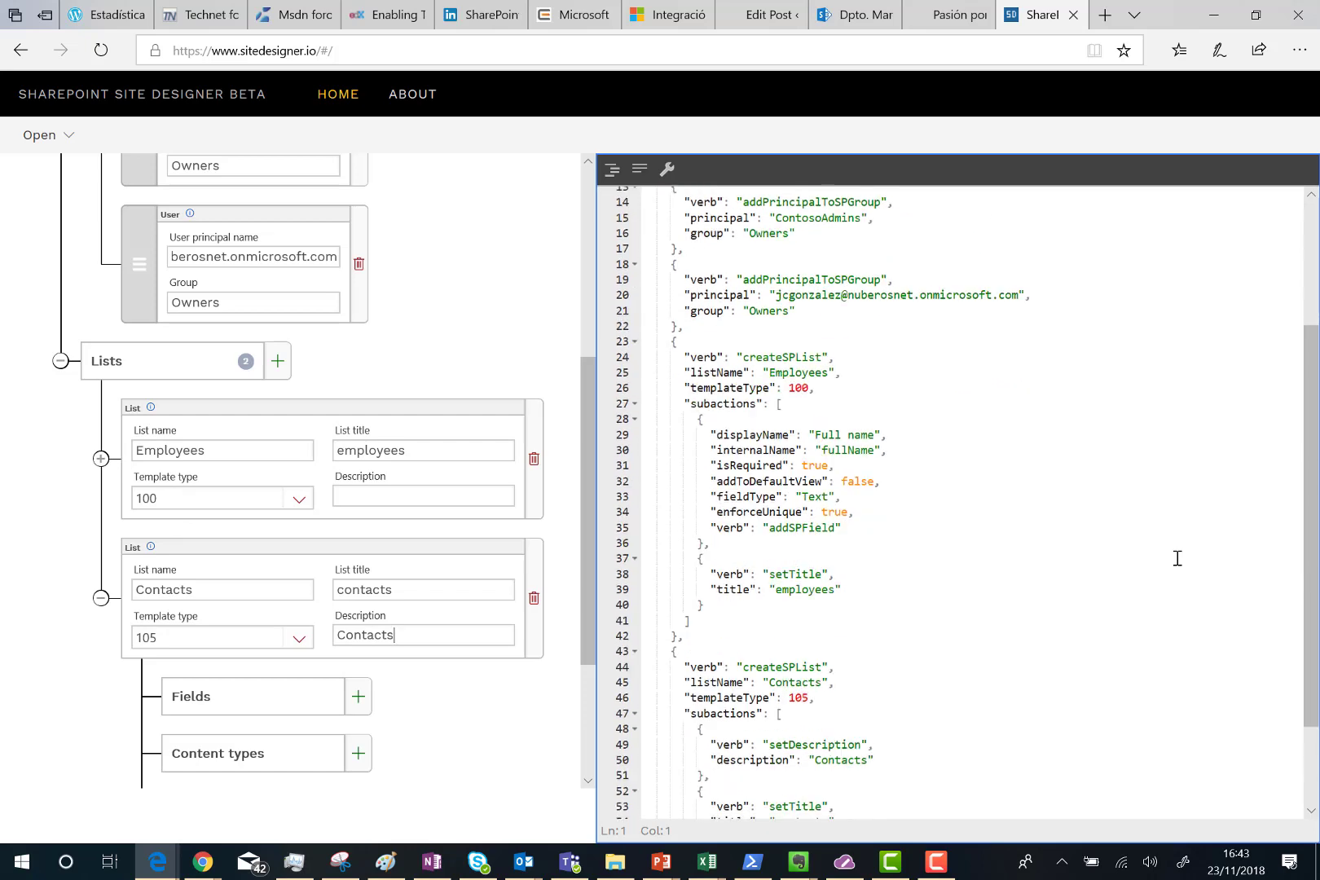
pyautogui.scroll(-2, 1178, 558)
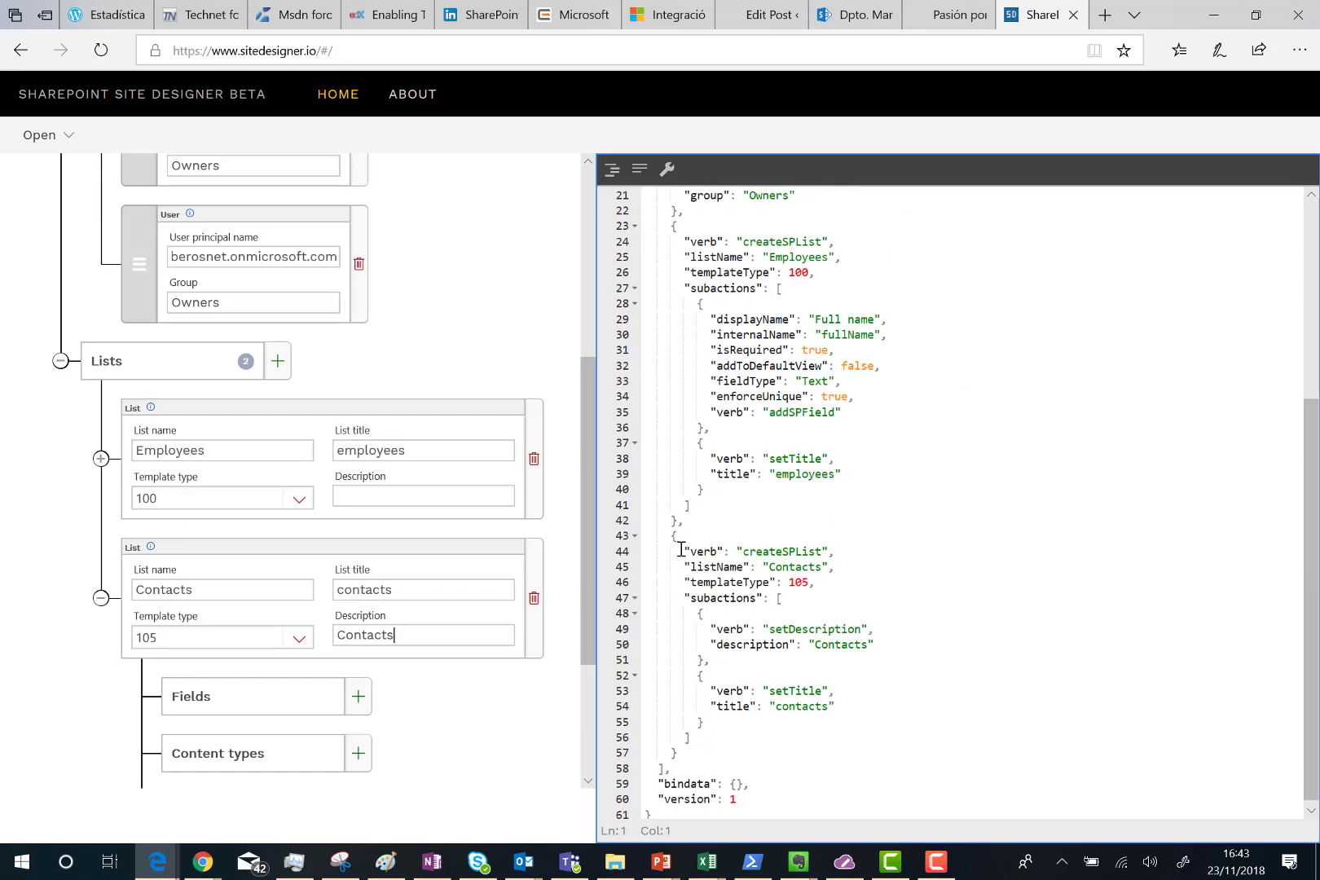